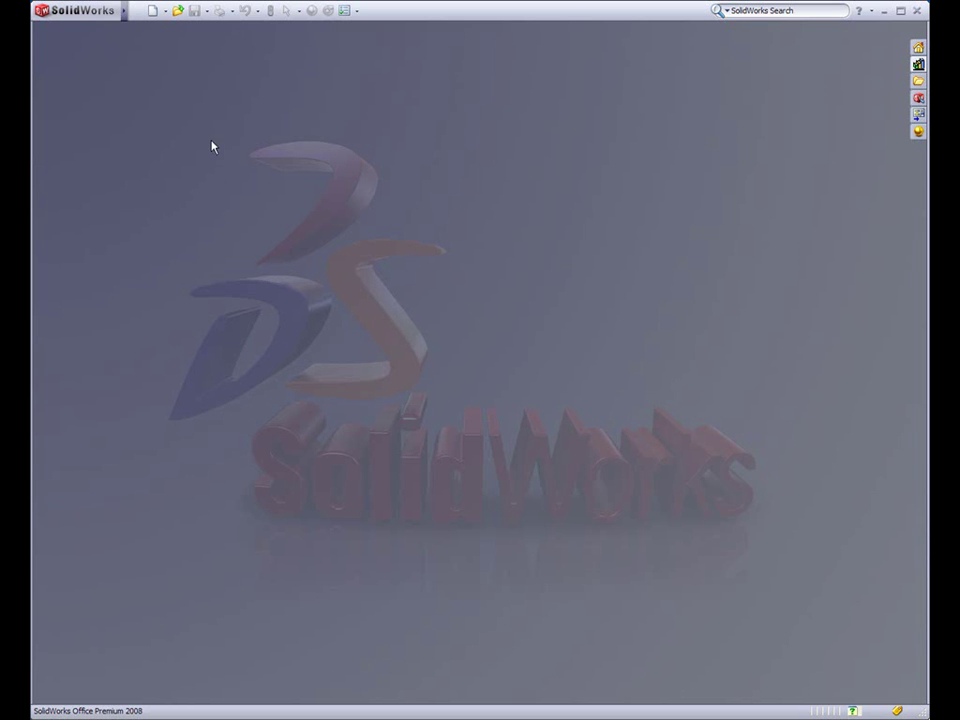
- Start a new assembly document with a layout sketch, viewed straight on from the Front
click(153, 11)
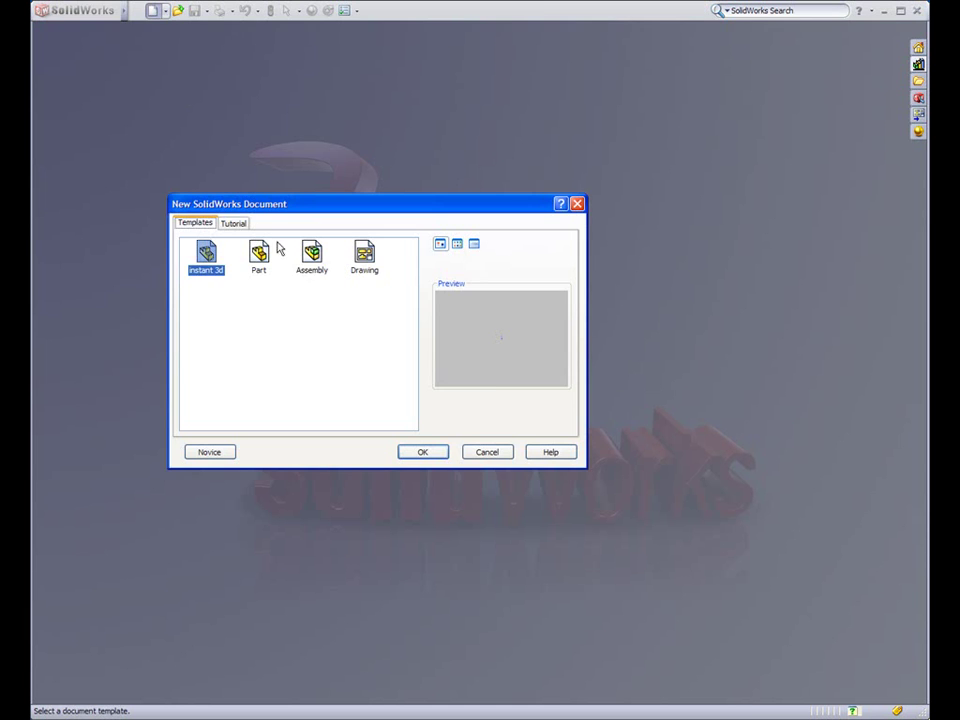
double_click(306, 258)
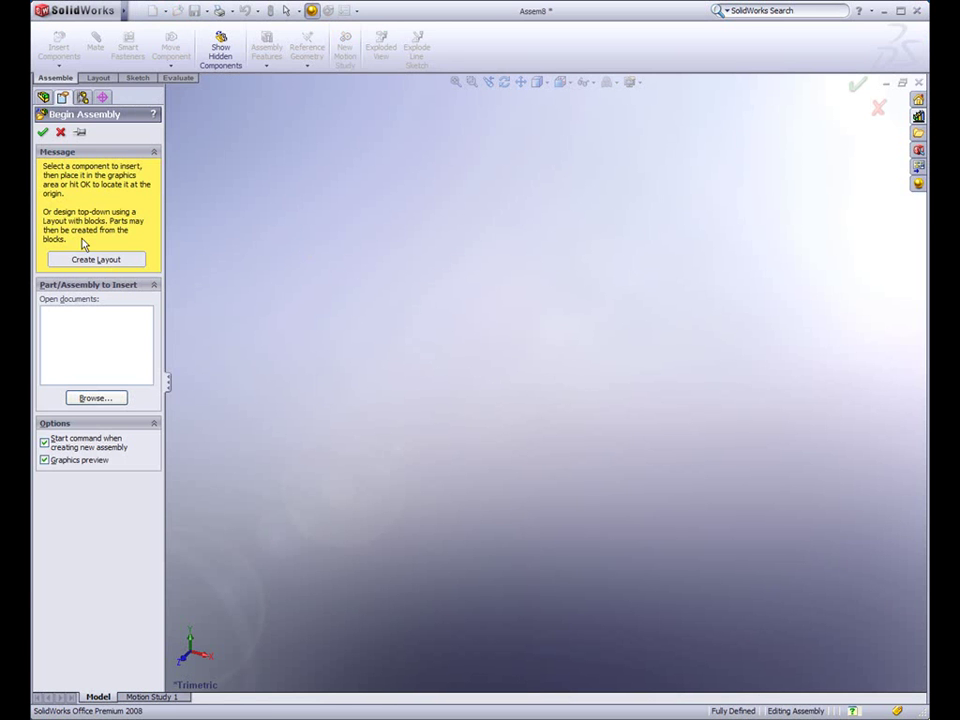
click(84, 262)
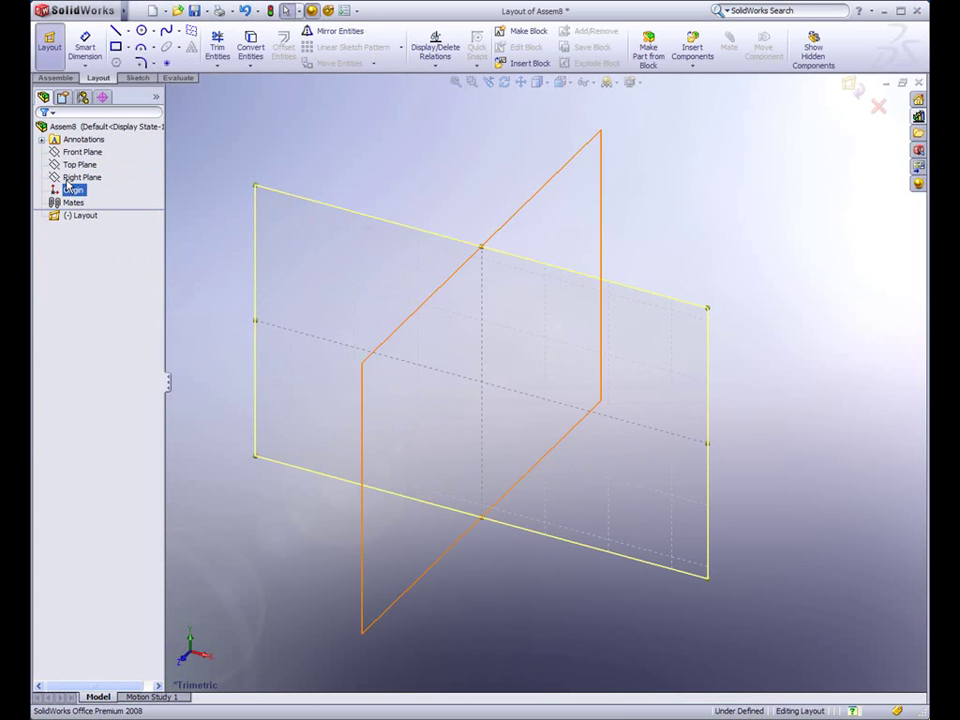
middle_drag(430, 362, 506, 311)
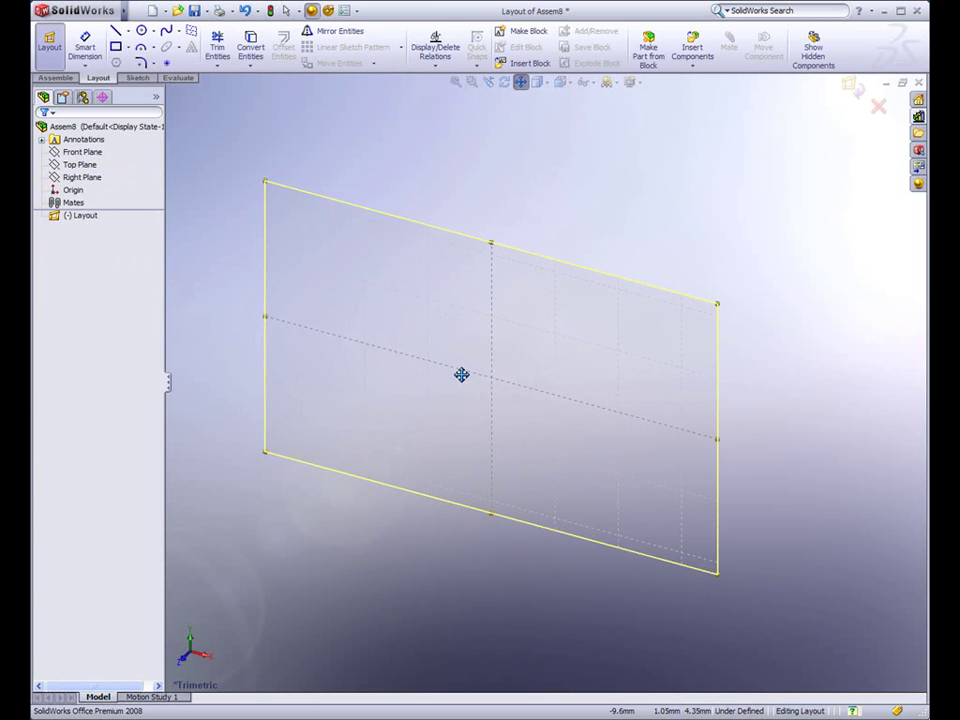
key(ctrl+1)
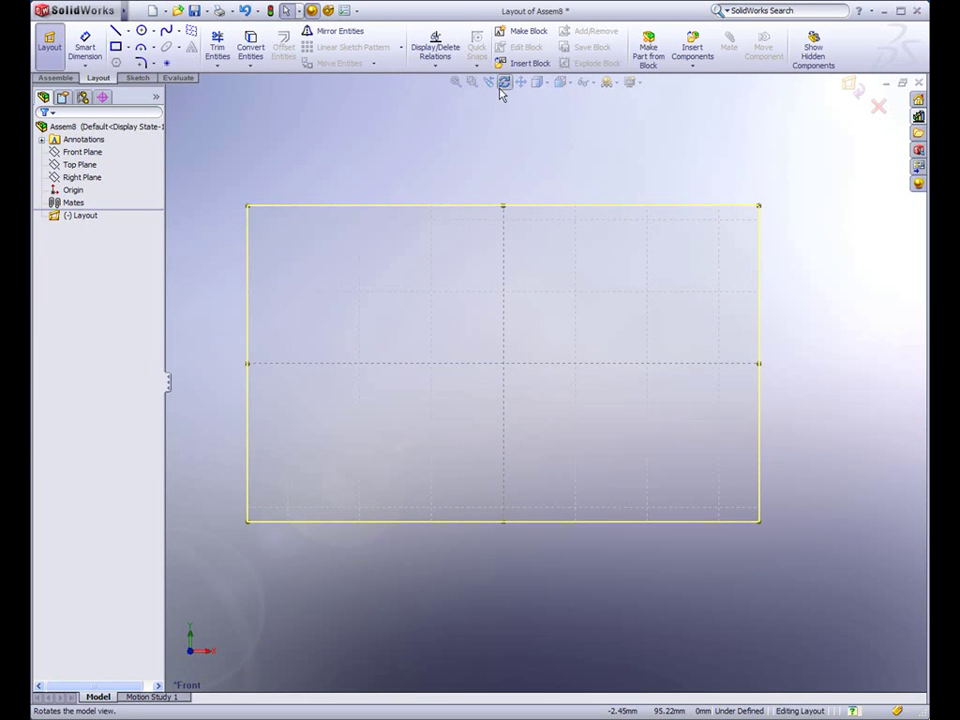
- Insert the Link block file and place three copies of it in the layout
click(518, 62)
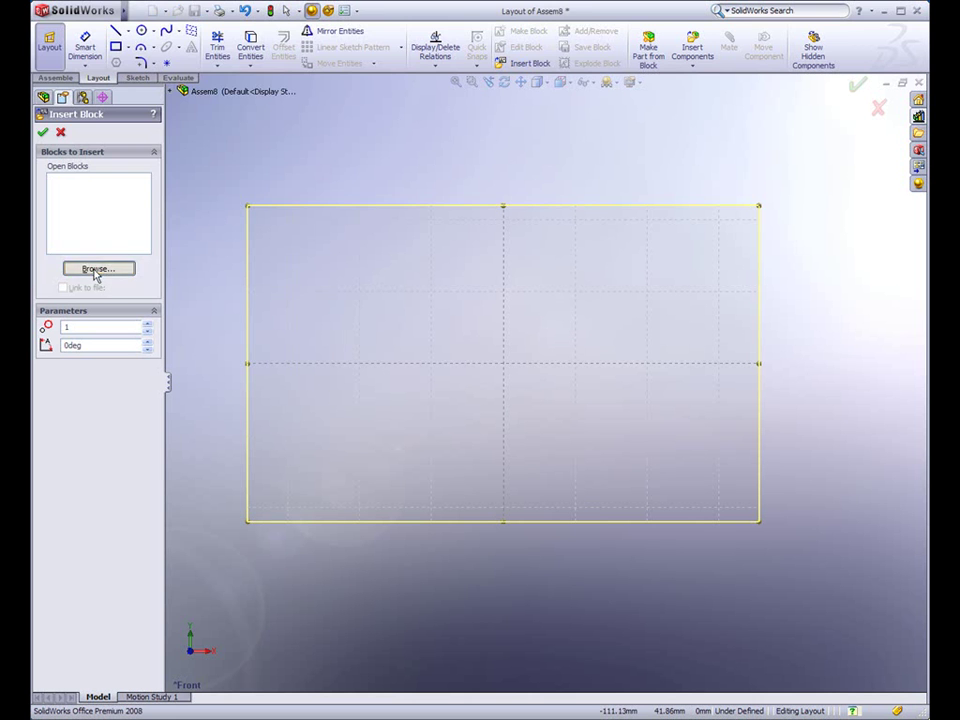
click(97, 269)
double_click(141, 93)
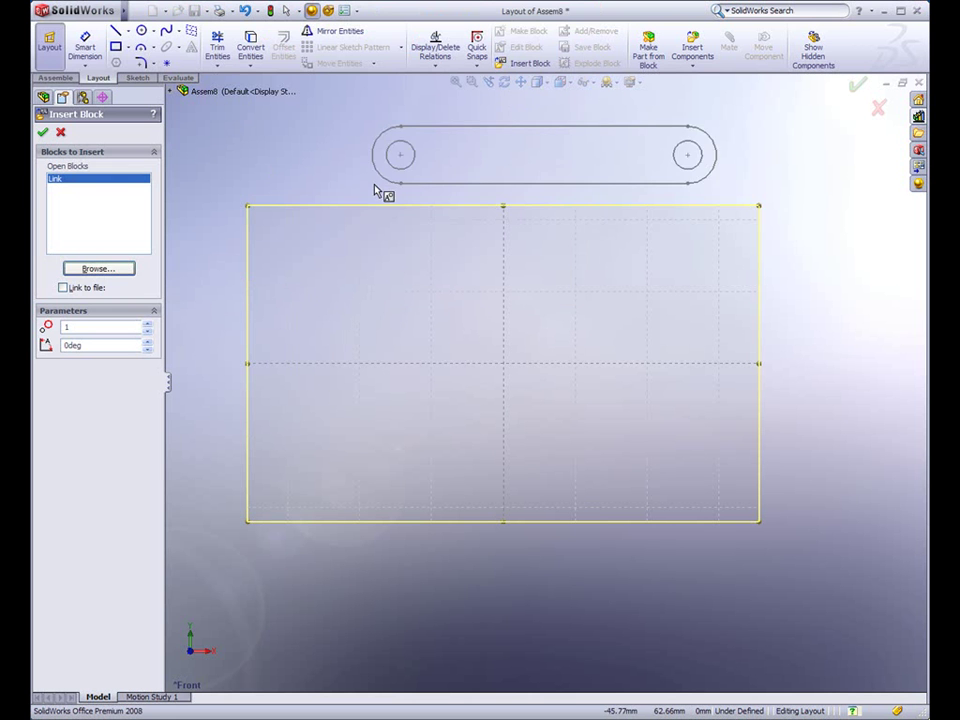
click(326, 390)
click(392, 295)
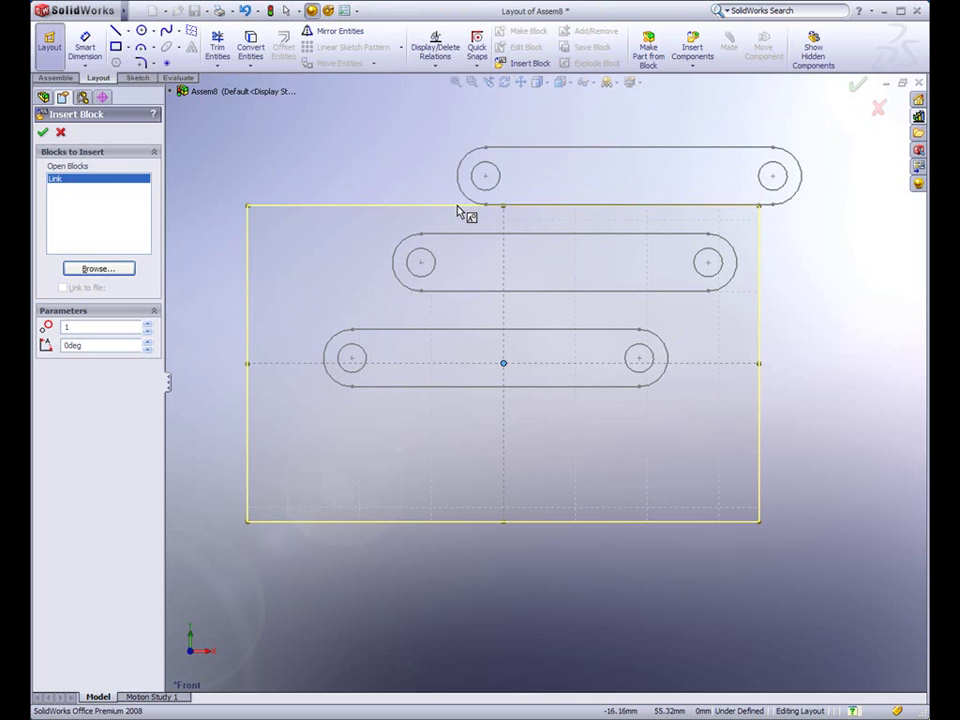
click(473, 207)
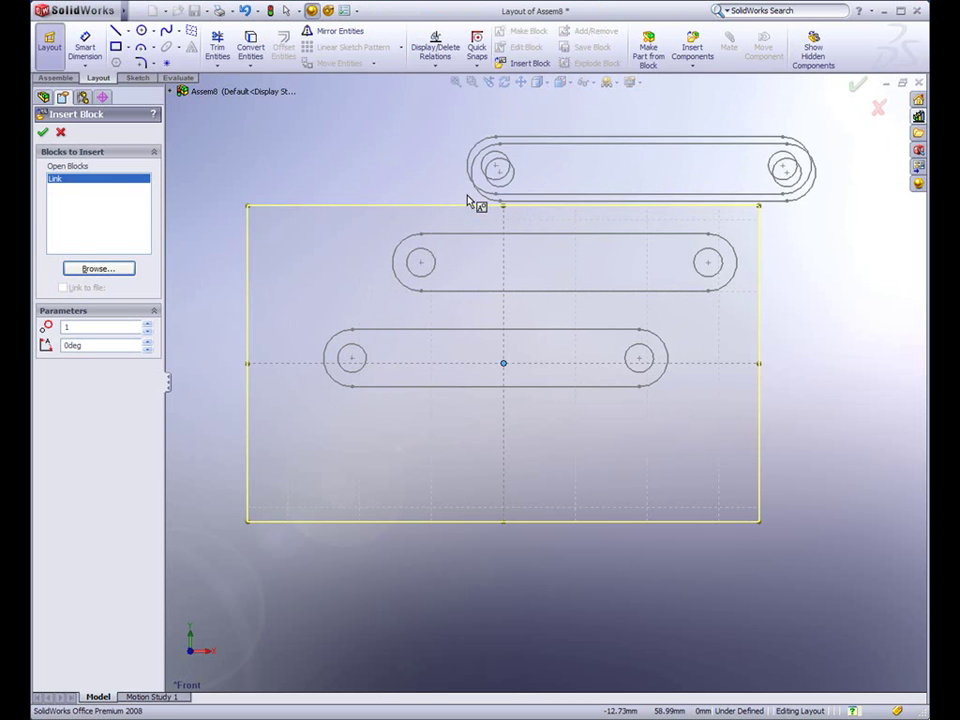
key(Escape)
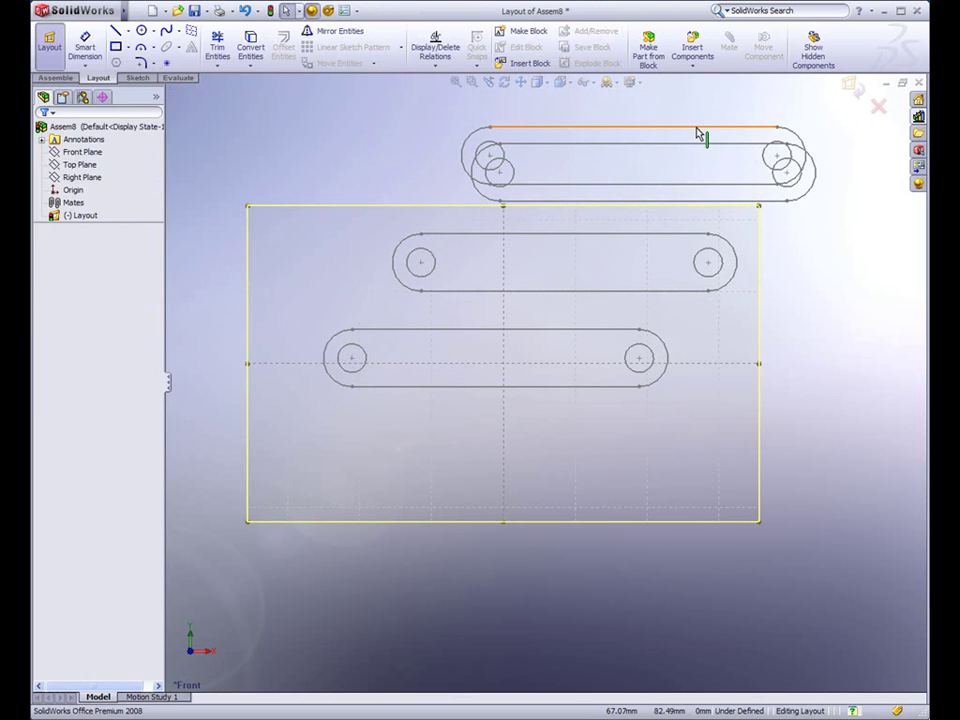
- Fix the lower pivots of two Link blocks and swing both links upright
click(690, 129)
click(342, 364)
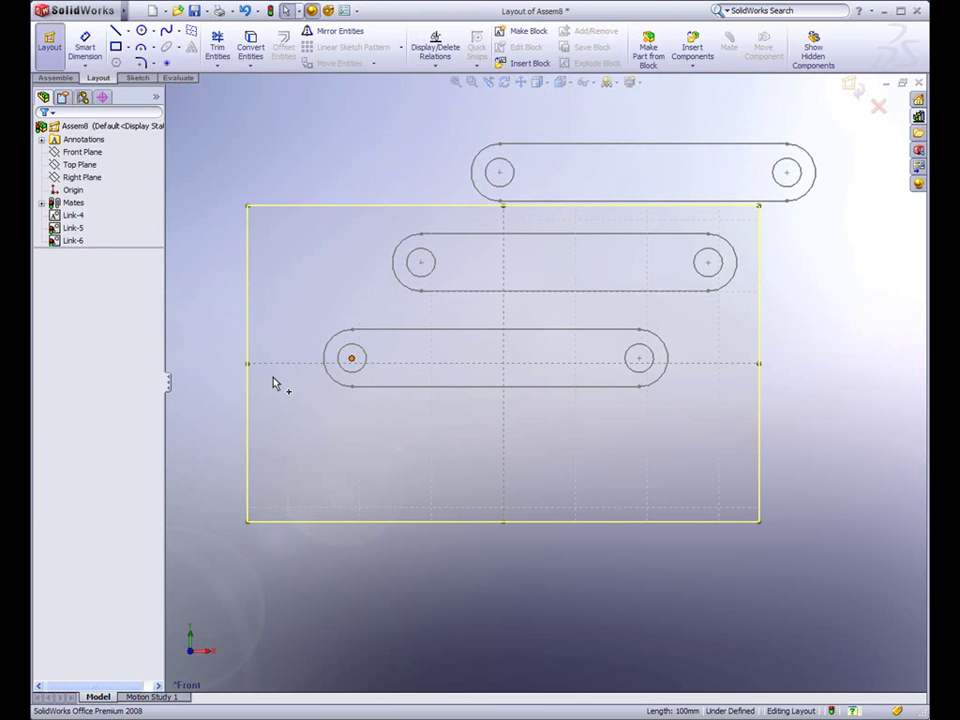
click(46, 269)
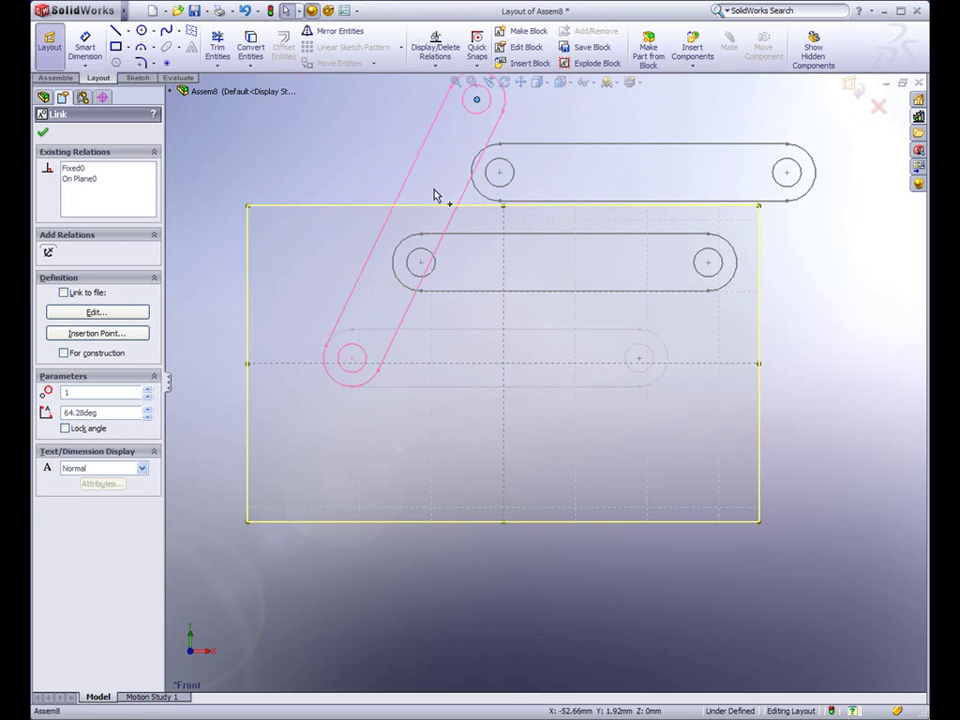
drag(636, 370, 339, 186)
mouse_move(503, 176)
mouse_down()
mouse_move(589, 339)
mouse_move(585, 362)
mouse_up()
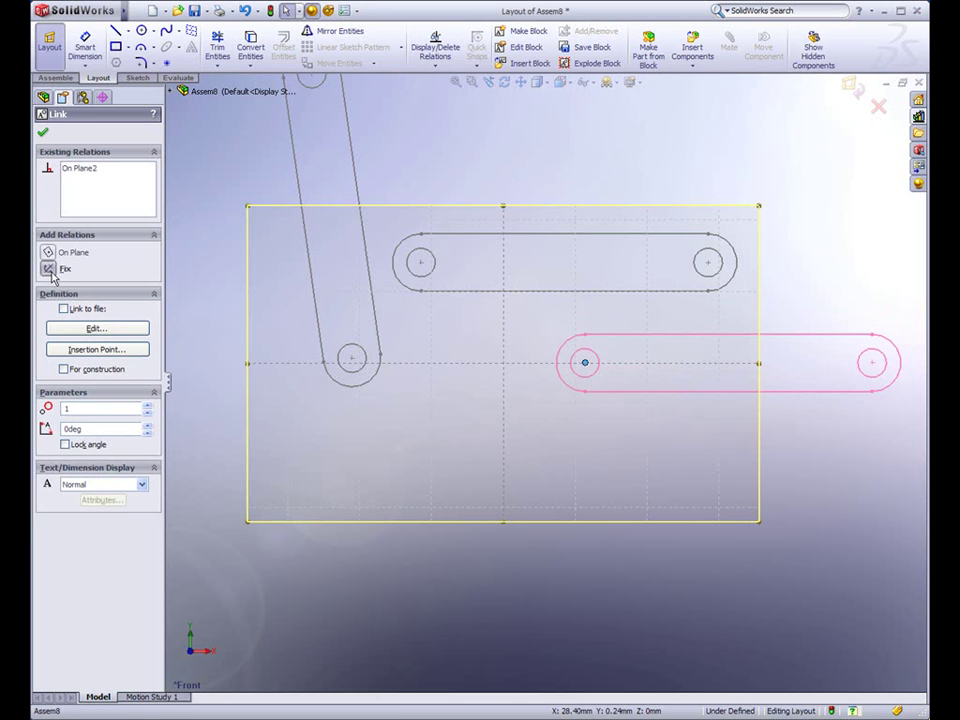
click(47, 269)
mouse_move(872, 362)
mouse_down()
mouse_move(834, 285)
mouse_move(597, 157)
mouse_up()
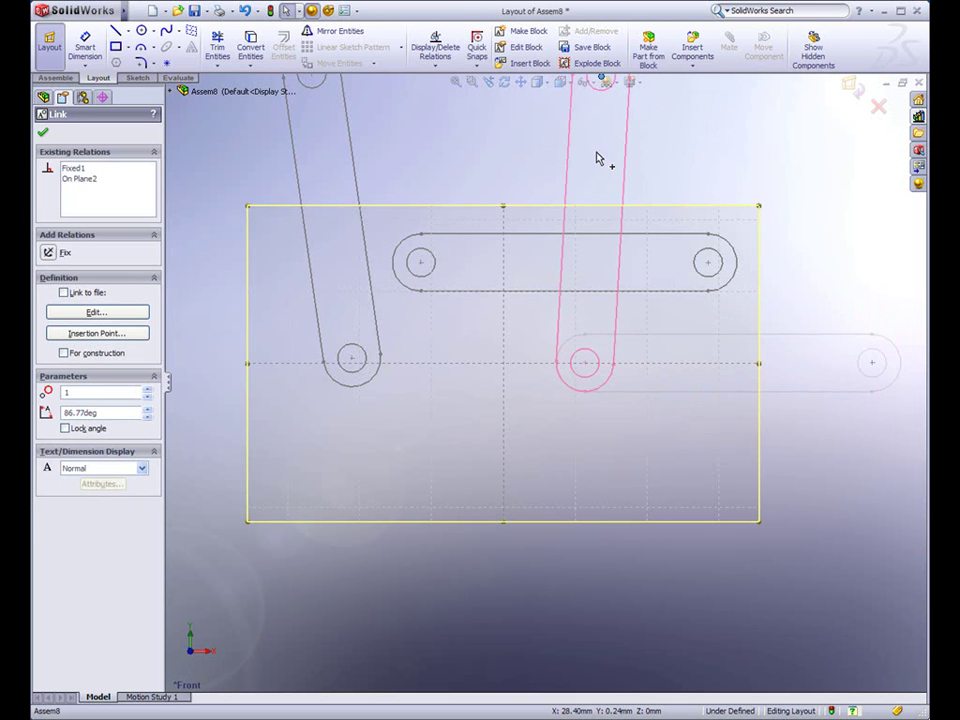
- Join the horizontal link to both upright links' top pivots and test the swing
ctrl+middle_drag(443, 254, 524, 392)
mouse_move(501, 402)
mouse_down()
mouse_move(443, 223)
mouse_move(393, 210)
mouse_up()
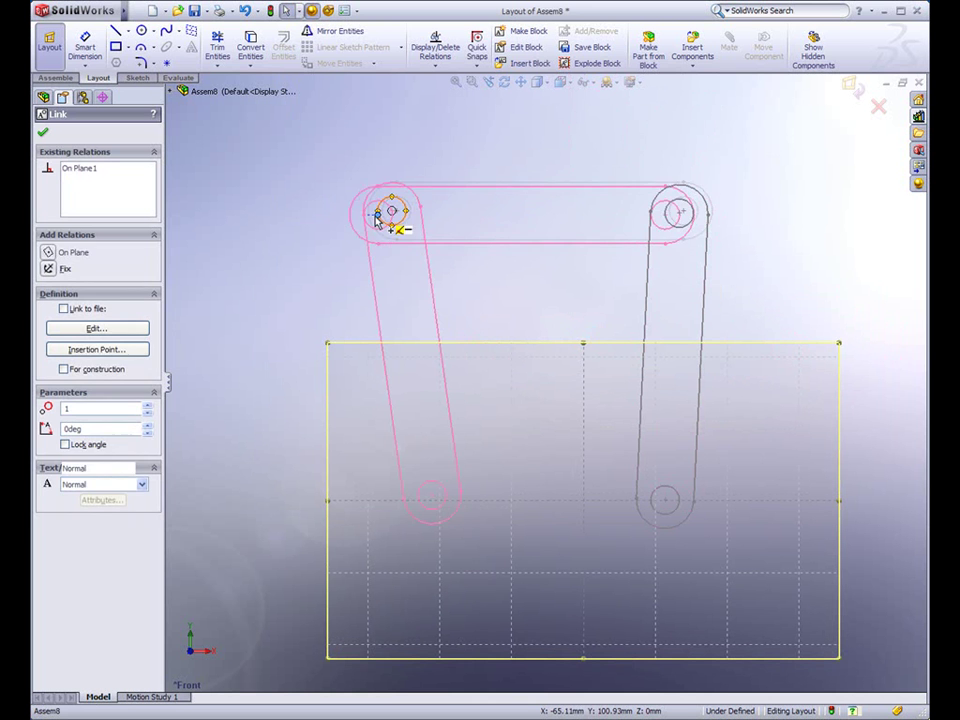
drag(397, 213, 392, 210)
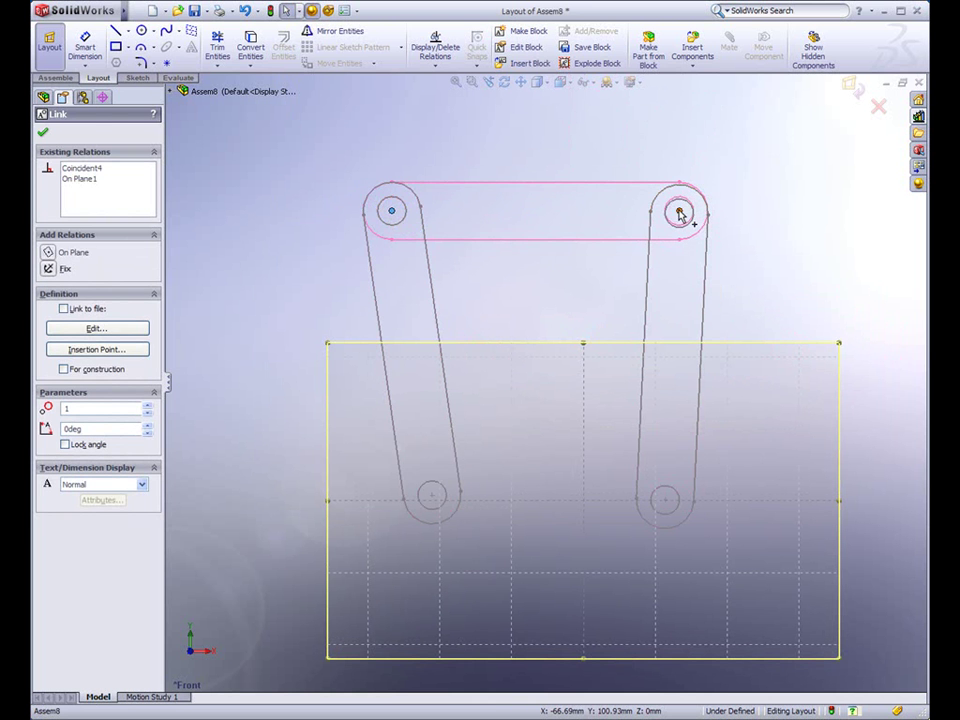
drag(677, 213, 679, 216)
click(553, 283)
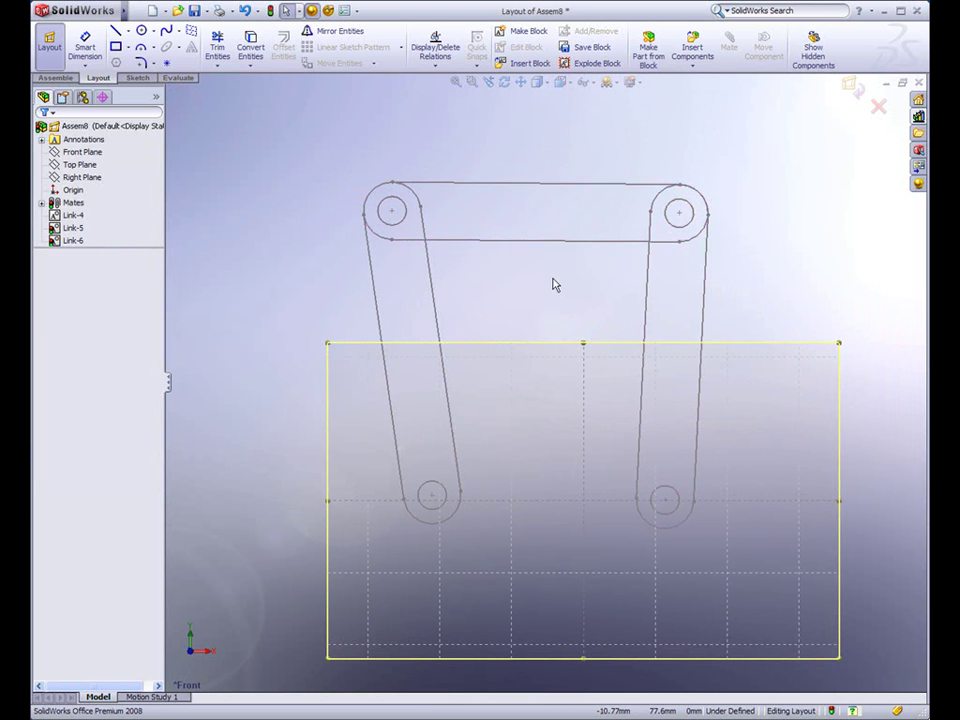
ctrl+middle_drag(536, 300, 512, 257)
mouse_move(415, 300)
mouse_down()
mouse_move(490, 522)
mouse_move(436, 328)
mouse_up()
- Make a new part from the Link-4 block using Make Part from Block
click(852, 88)
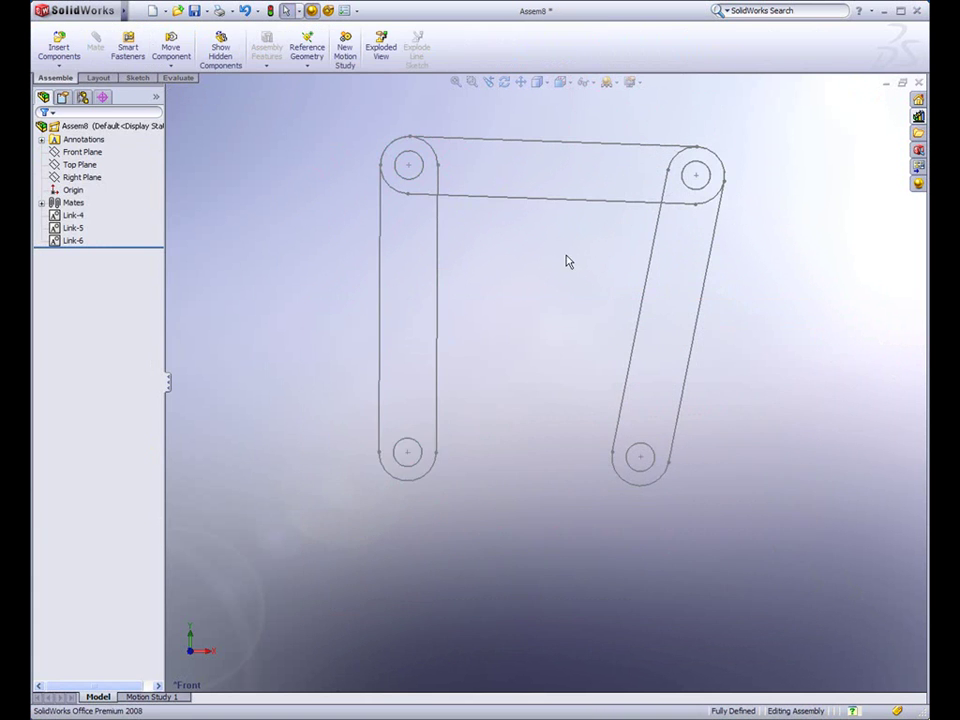
right_click(66, 215)
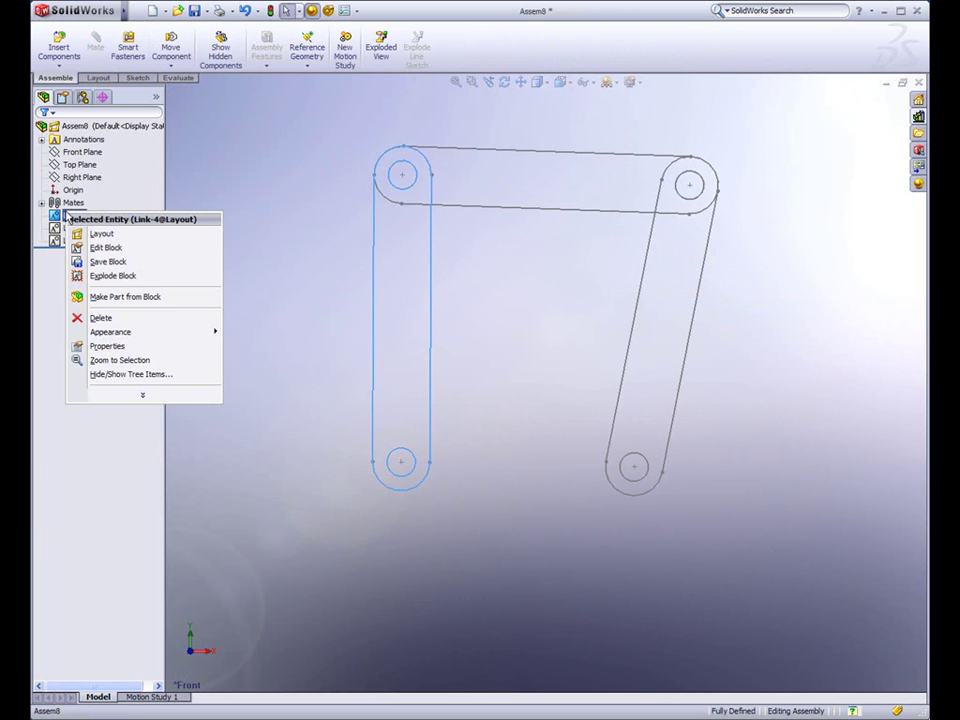
click(125, 297)
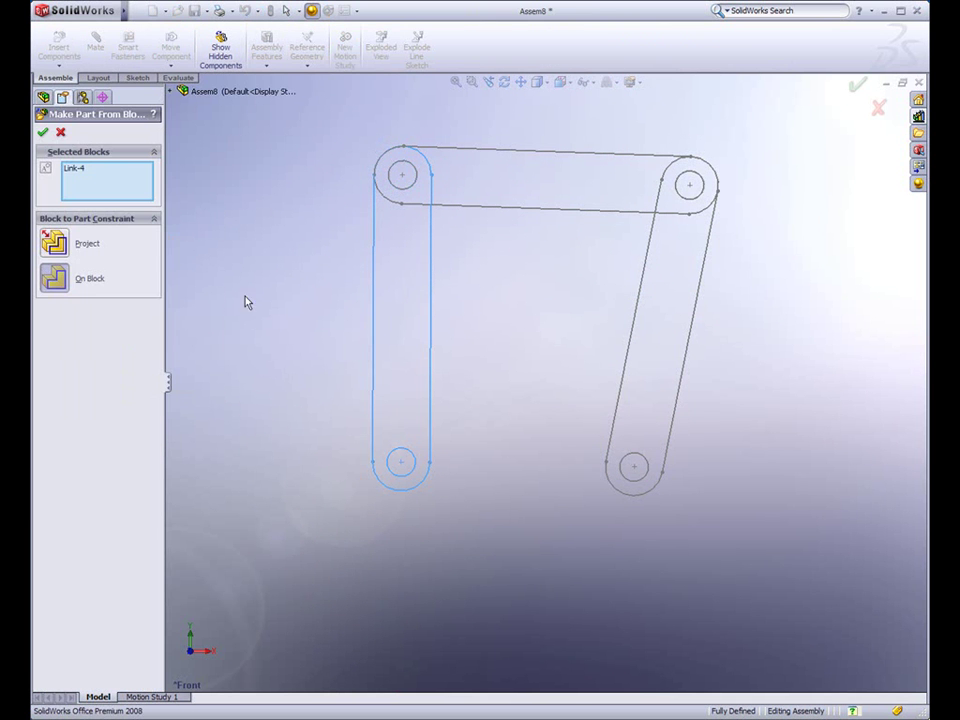
click(42, 131)
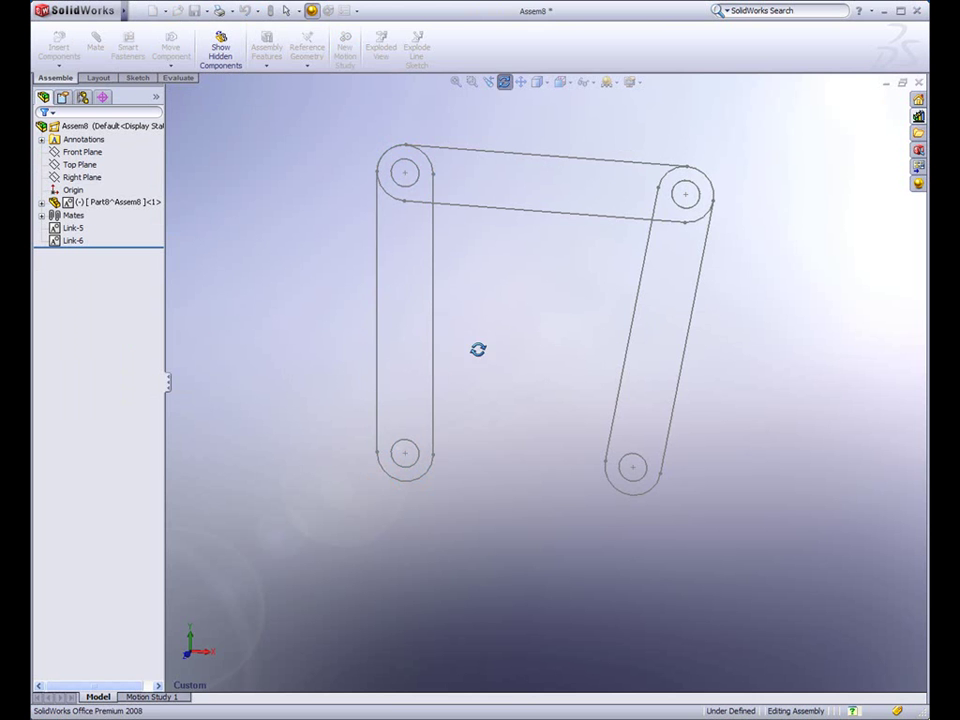
- Open the new part and extrude its slot sketch into a solid bar with Instant3D
right_click(105, 203)
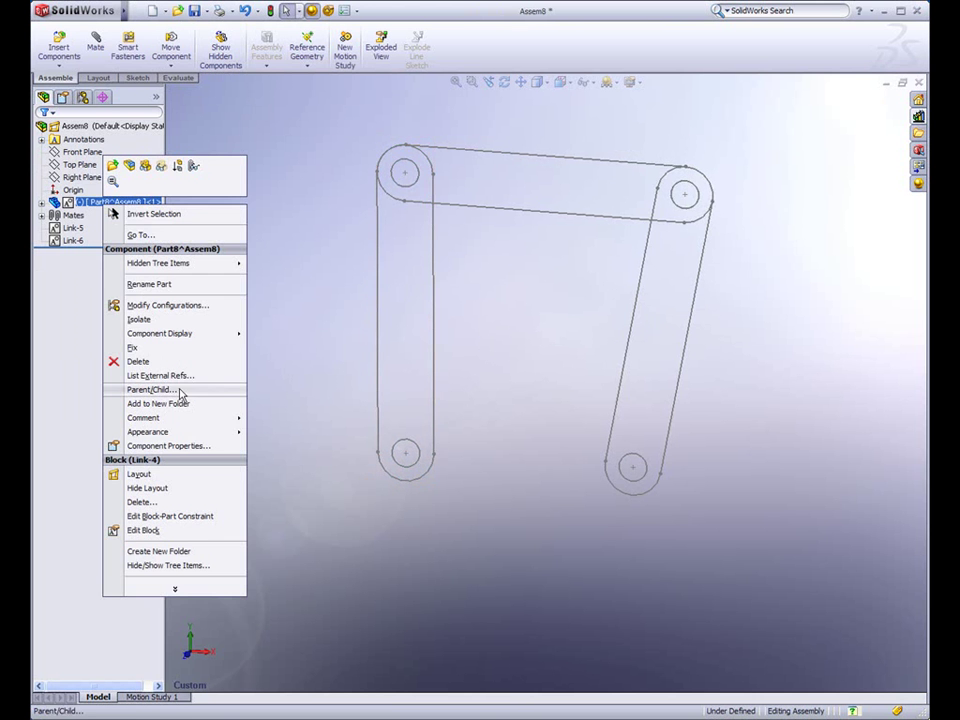
click(267, 246)
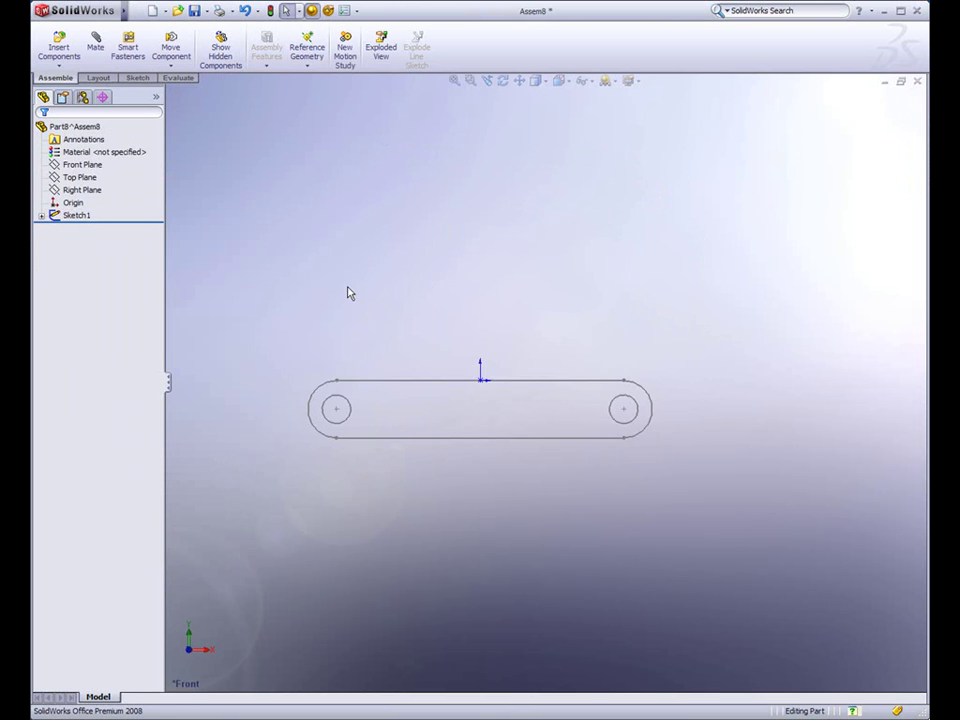
mouse_move(379, 377)
middle_down()
mouse_move(376, 385)
mouse_move(397, 386)
middle_up()
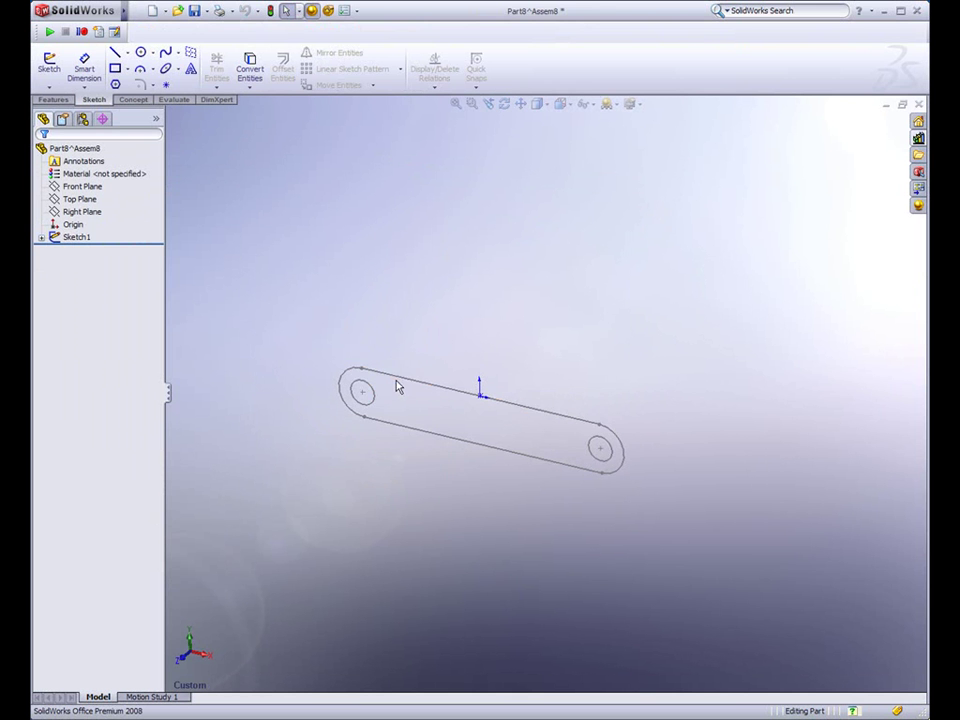
click(388, 381)
drag(388, 381, 378, 400)
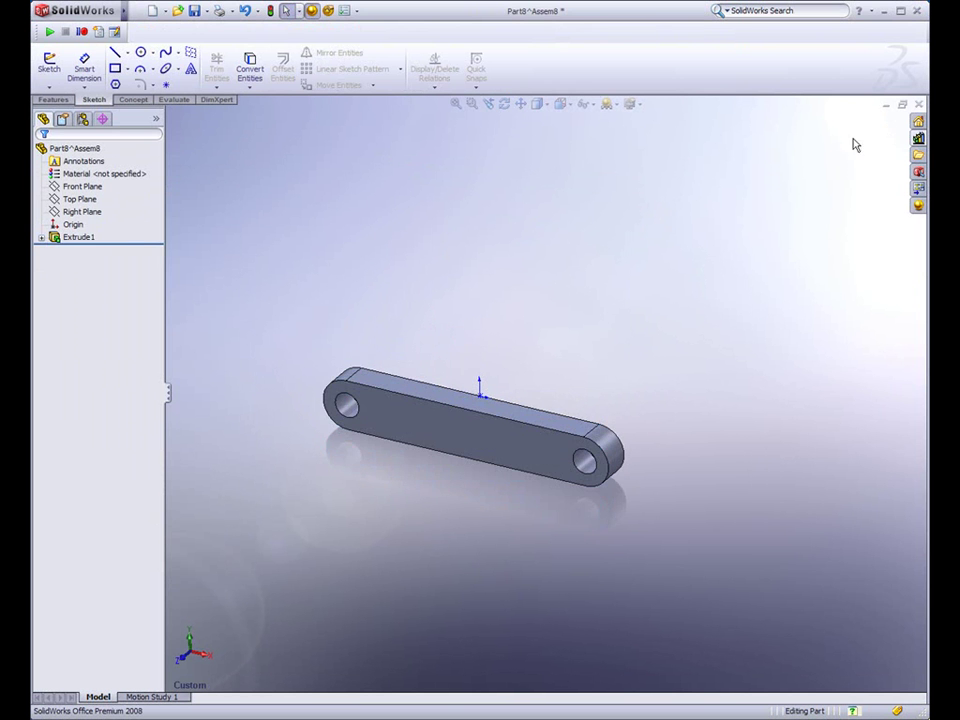
key(ctrl+Tab)
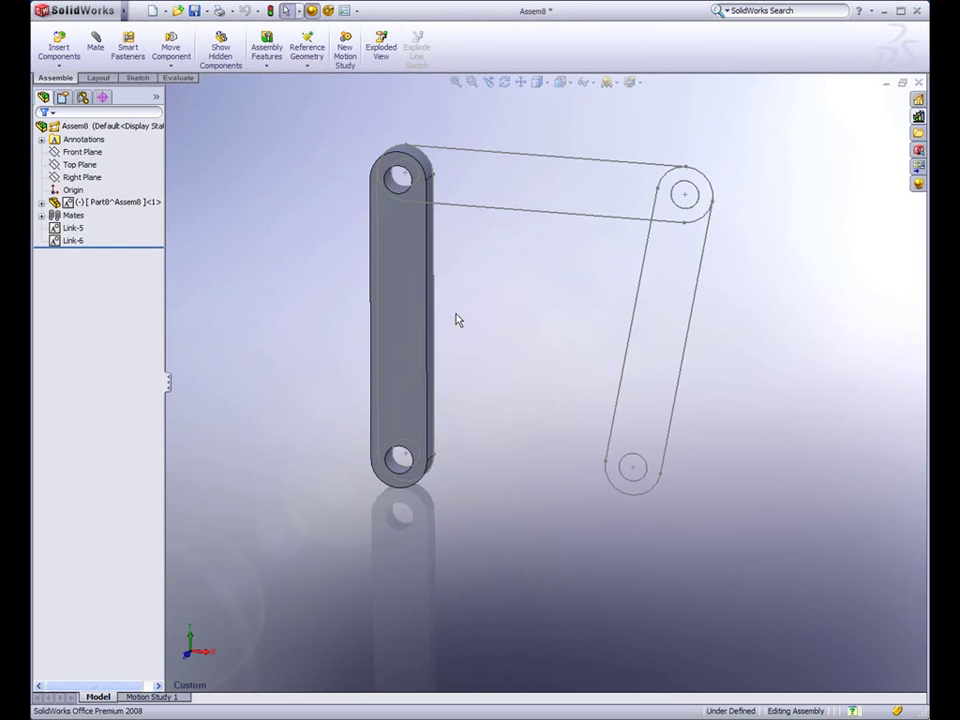
mouse_move(457, 320)
middle_down()
mouse_move(469, 313)
mouse_move(446, 336)
mouse_move(456, 326)
middle_up()
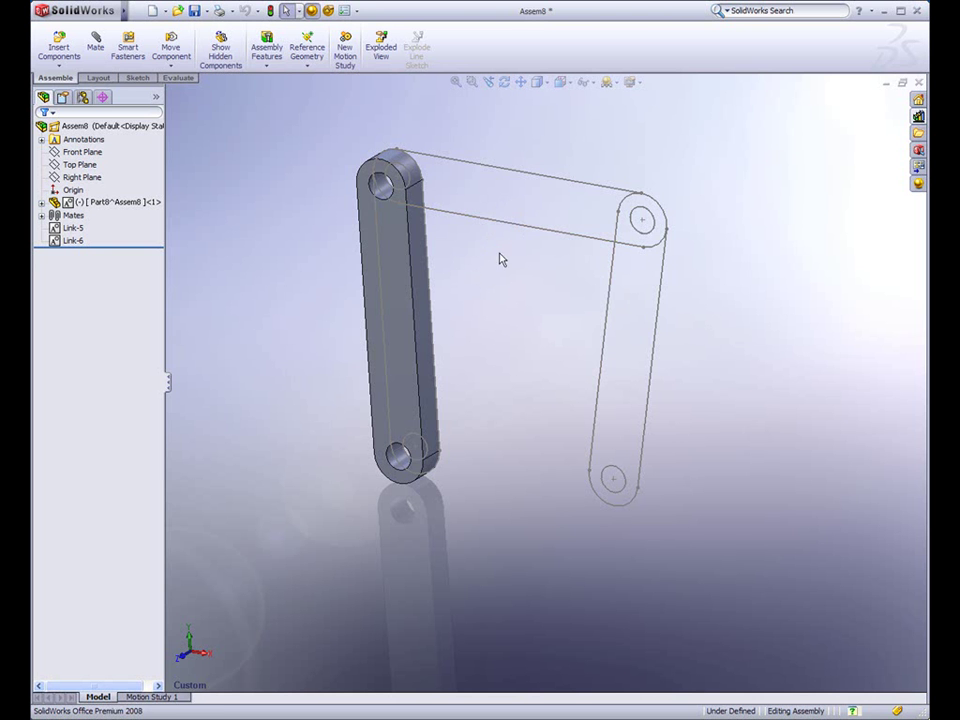
- Make projected parts from both Link-5 and Link-6 blocks in one Make Part From Block
click(72, 241)
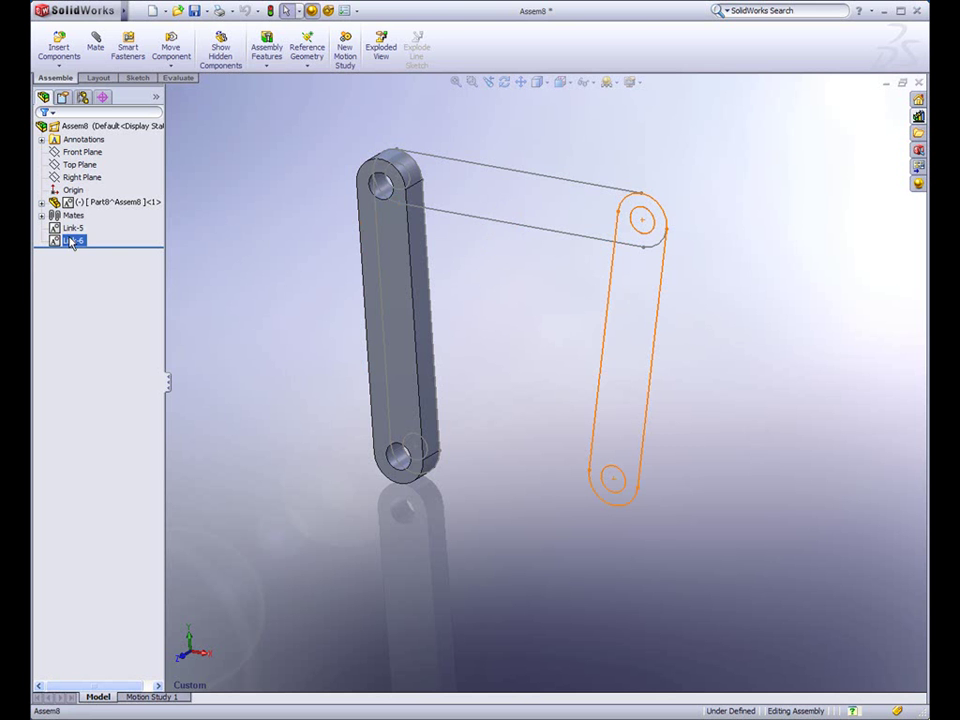
key(shift+Up)
right_click(72, 241)
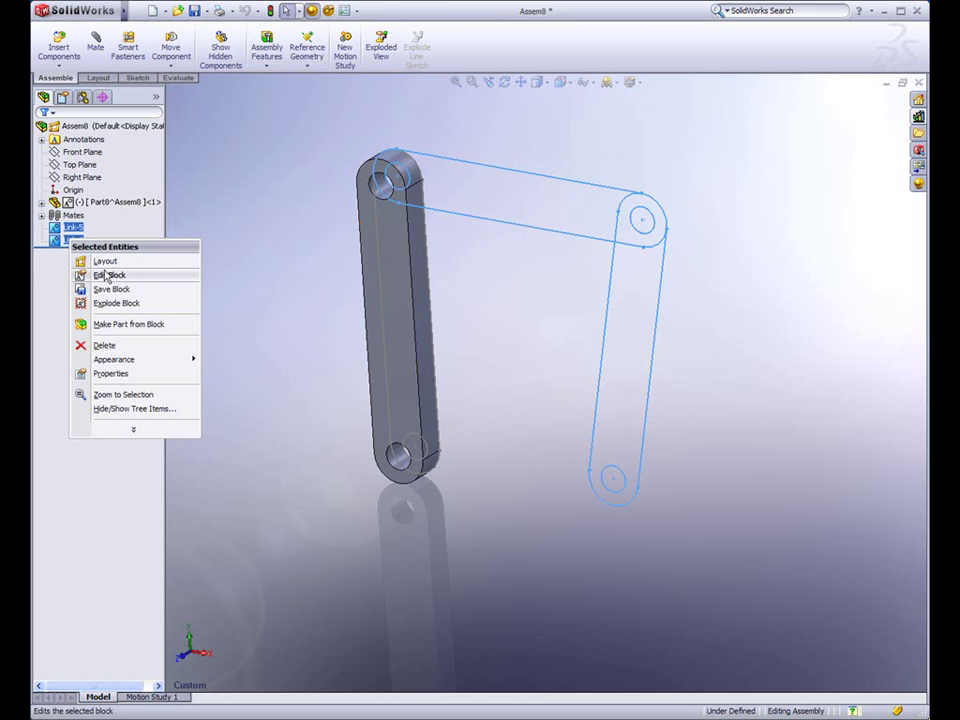
click(135, 324)
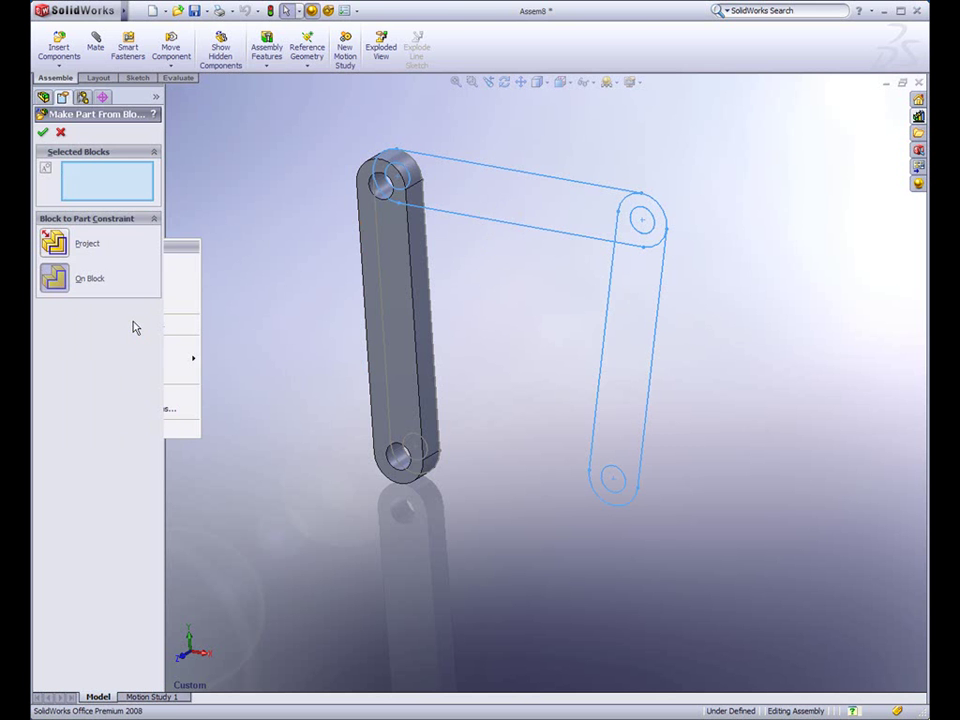
click(55, 243)
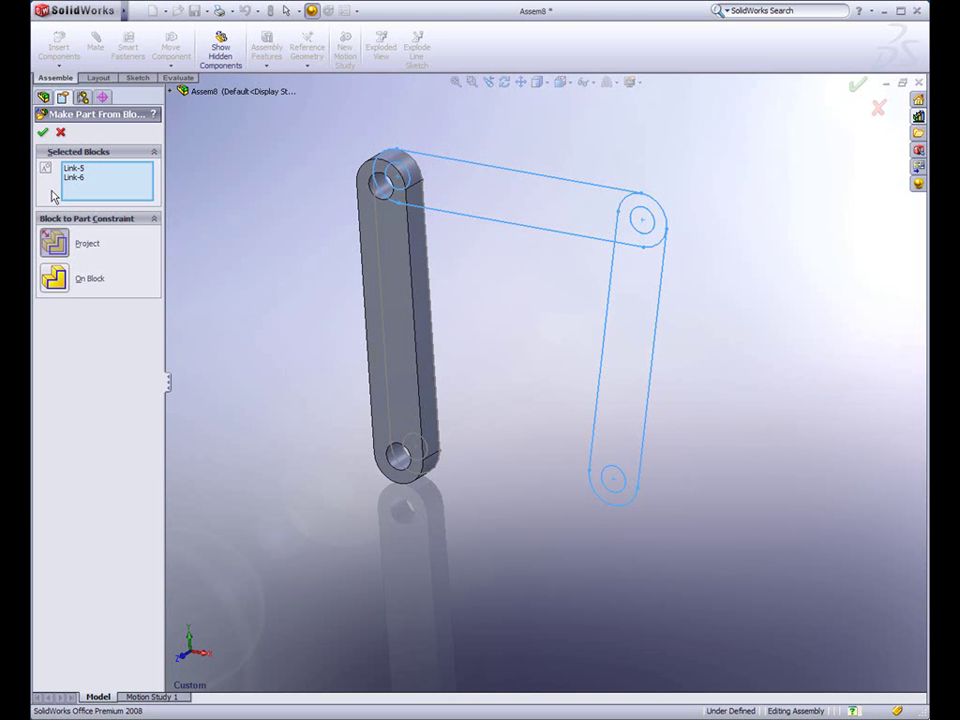
click(42, 133)
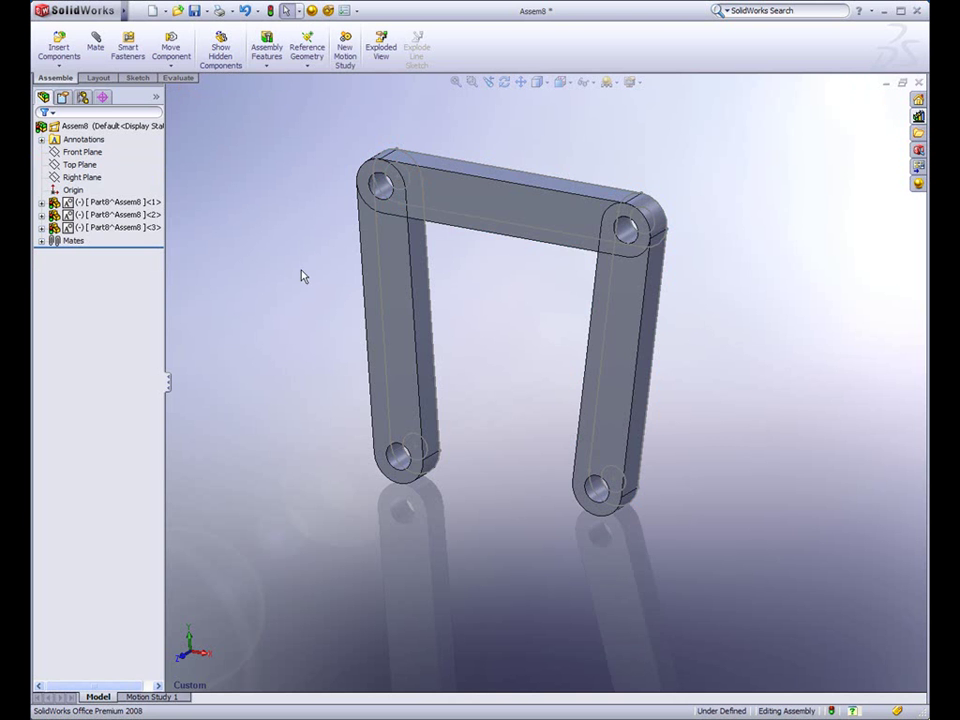
- Drag the right, top and left solid links to swing the mechanism back and forth
middle_drag(499, 364, 508, 349)
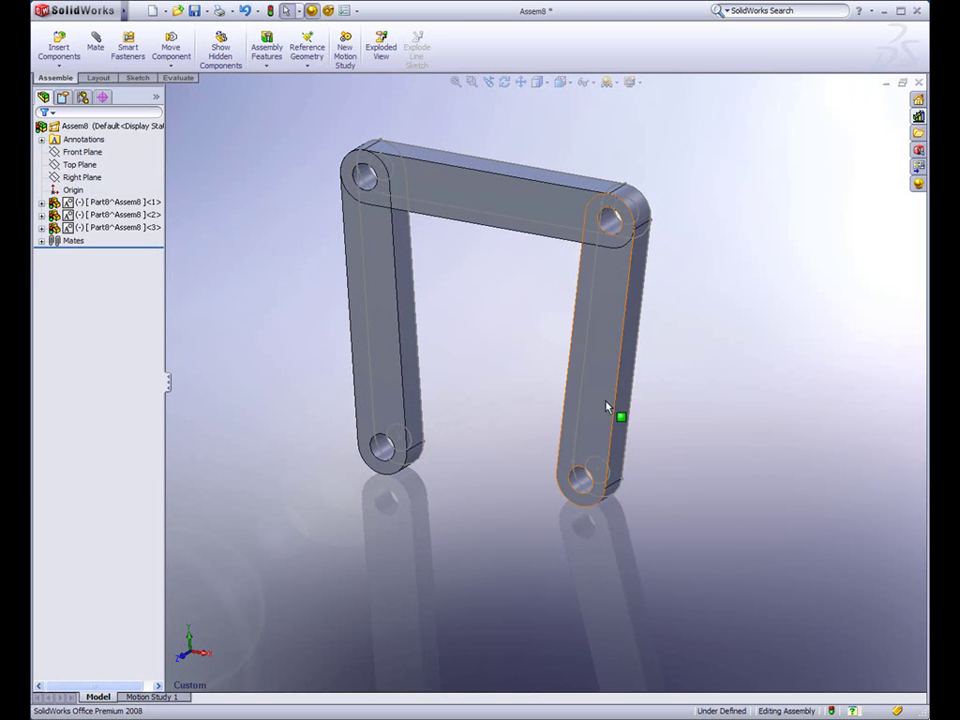
drag(607, 406, 553, 446)
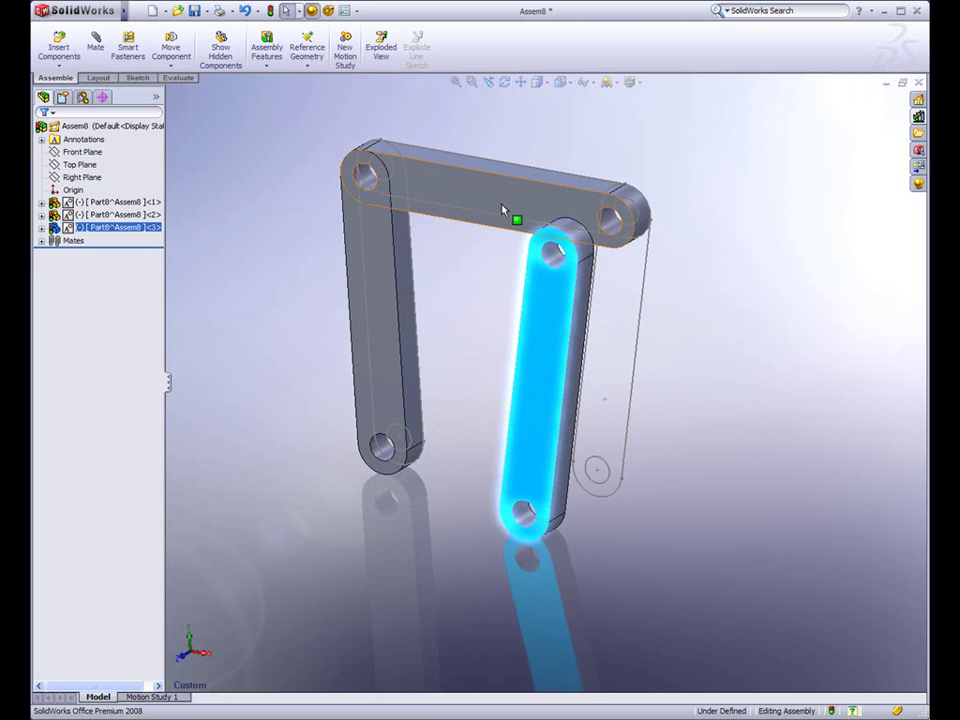
drag(503, 209, 485, 240)
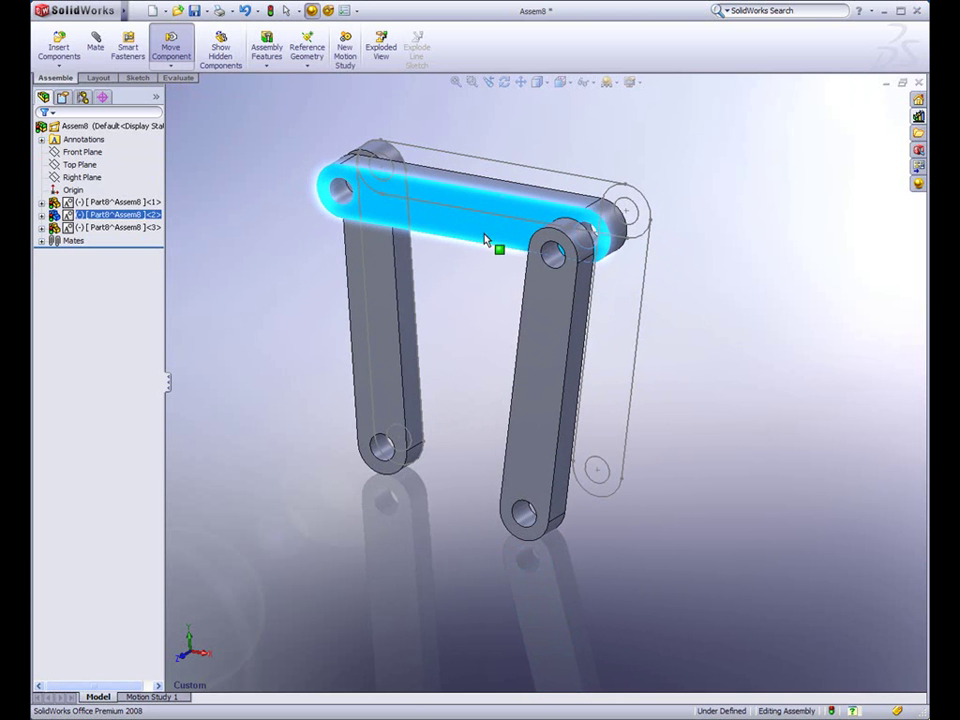
key(Escape)
click(449, 304)
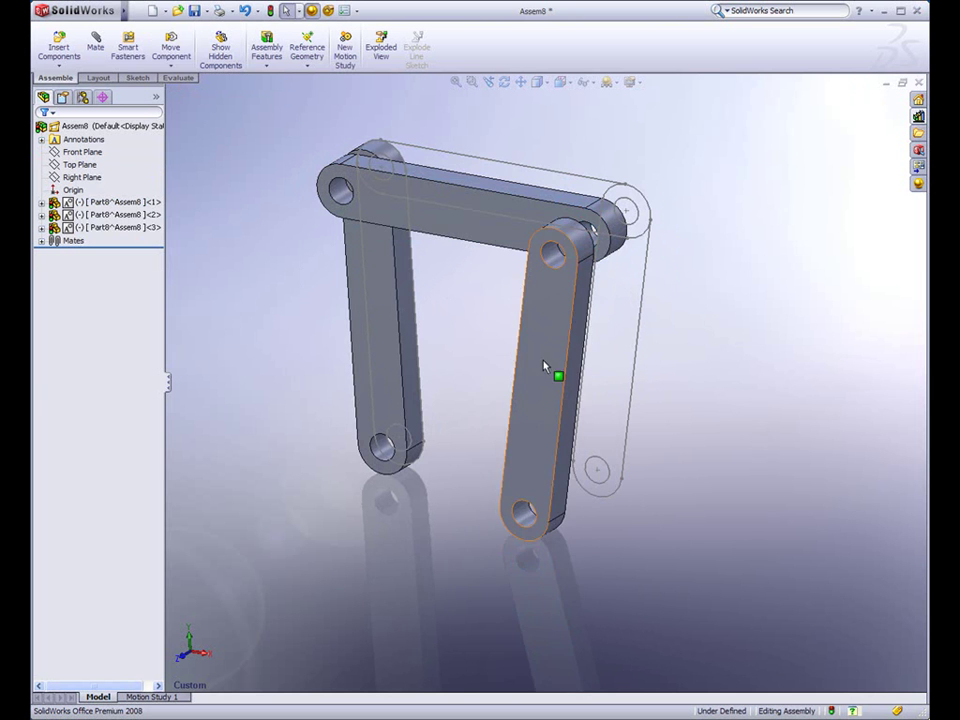
mouse_move(545, 367)
mouse_down()
mouse_move(492, 355)
mouse_move(517, 342)
mouse_up()
mouse_move(396, 285)
mouse_down()
mouse_move(317, 311)
mouse_move(422, 336)
mouse_move(381, 311)
mouse_up()
key(Escape)
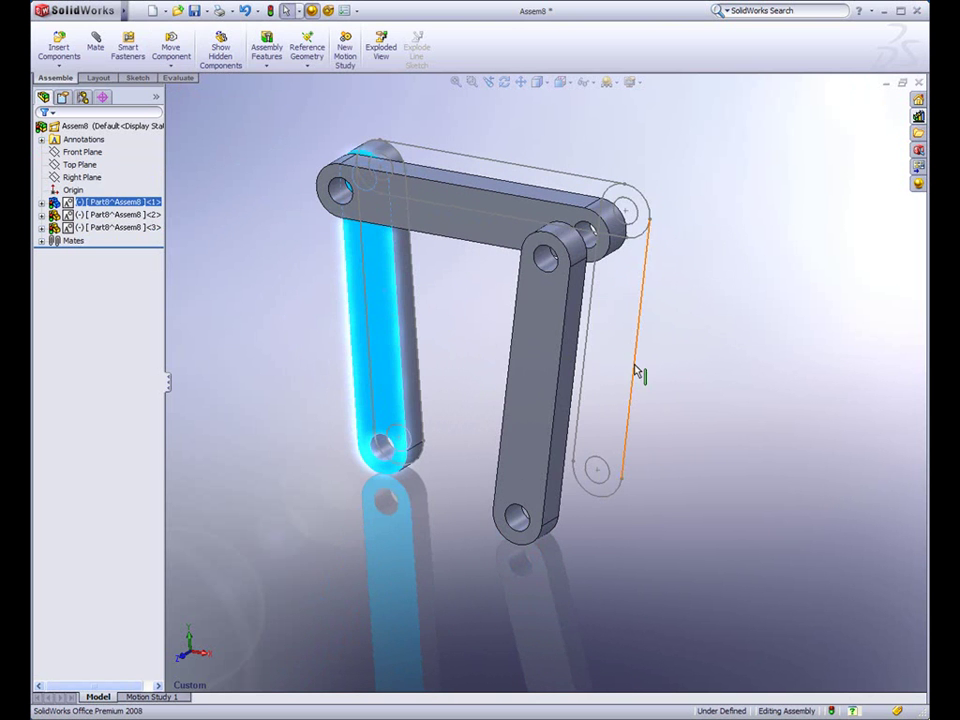
mouse_move(615, 358)
mouse_down()
mouse_move(636, 381)
mouse_move(662, 373)
mouse_up()
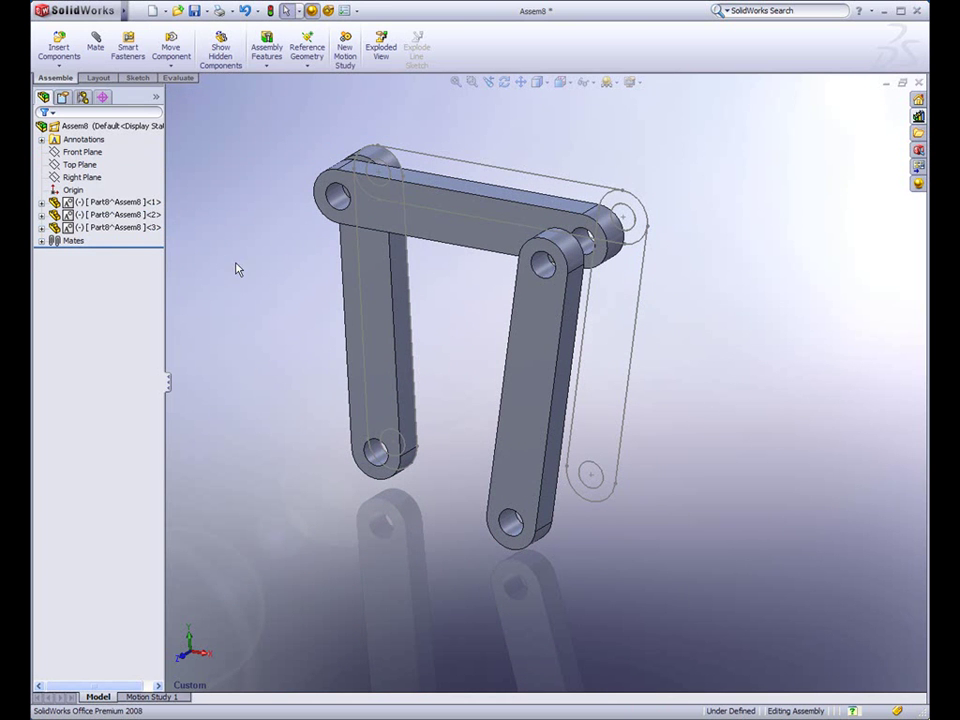
- Rename the Part8^Assem8 components to 'link' in the FeatureManager tree
click(114, 204)
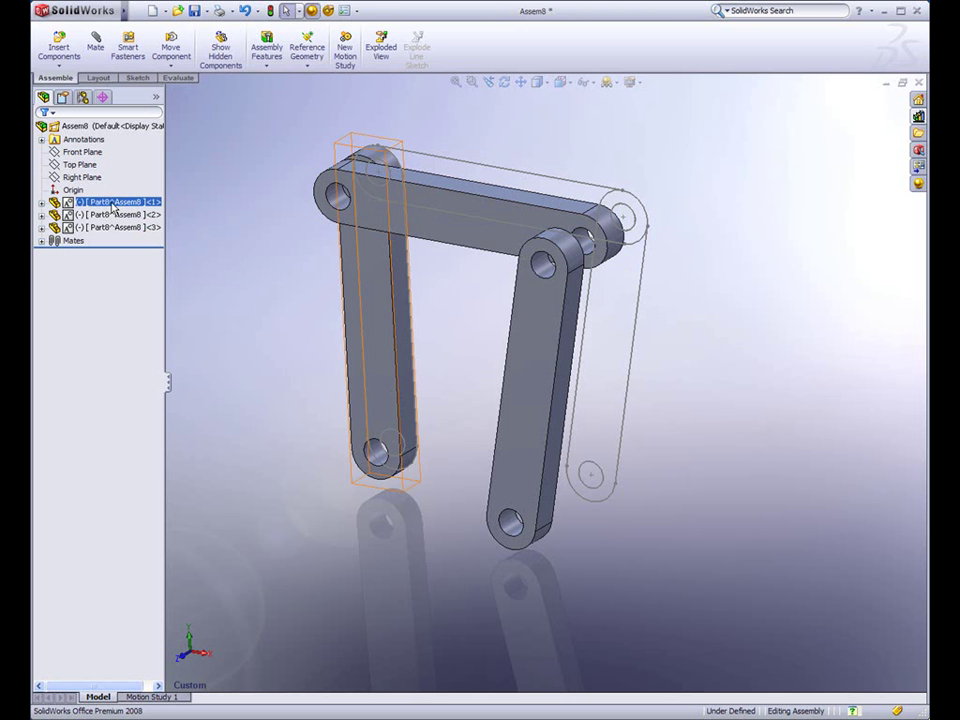
click(118, 204)
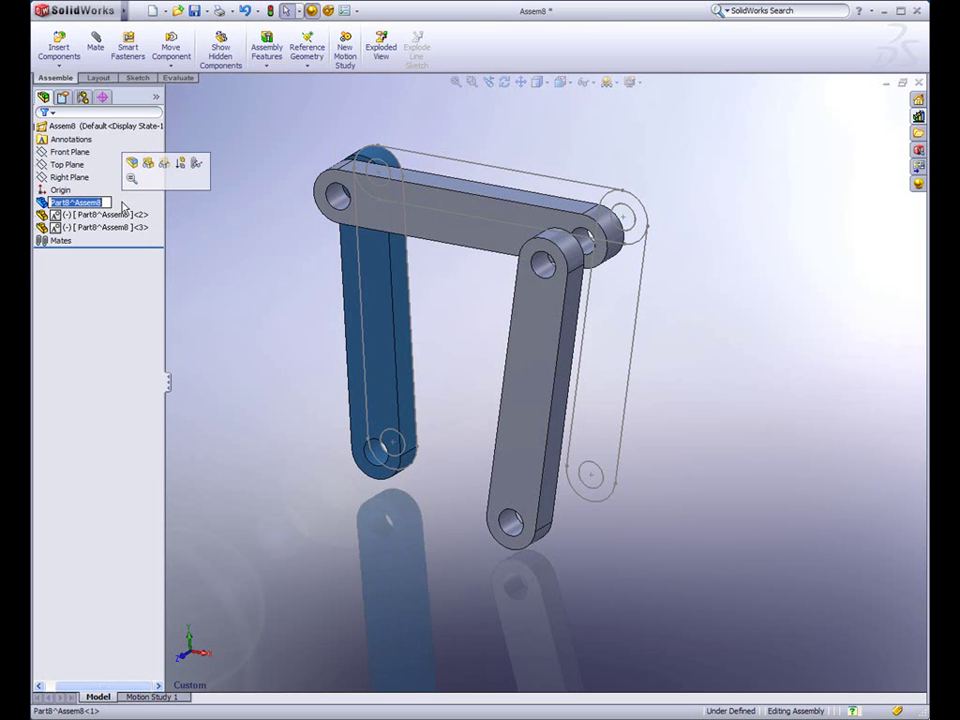
text(link)
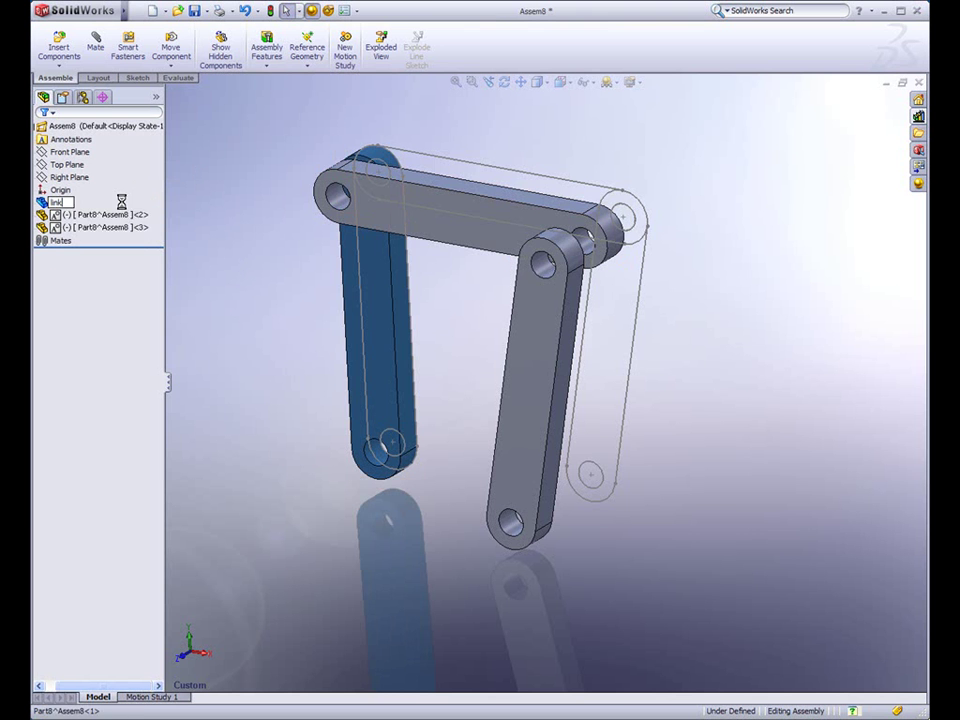
click(98, 227)
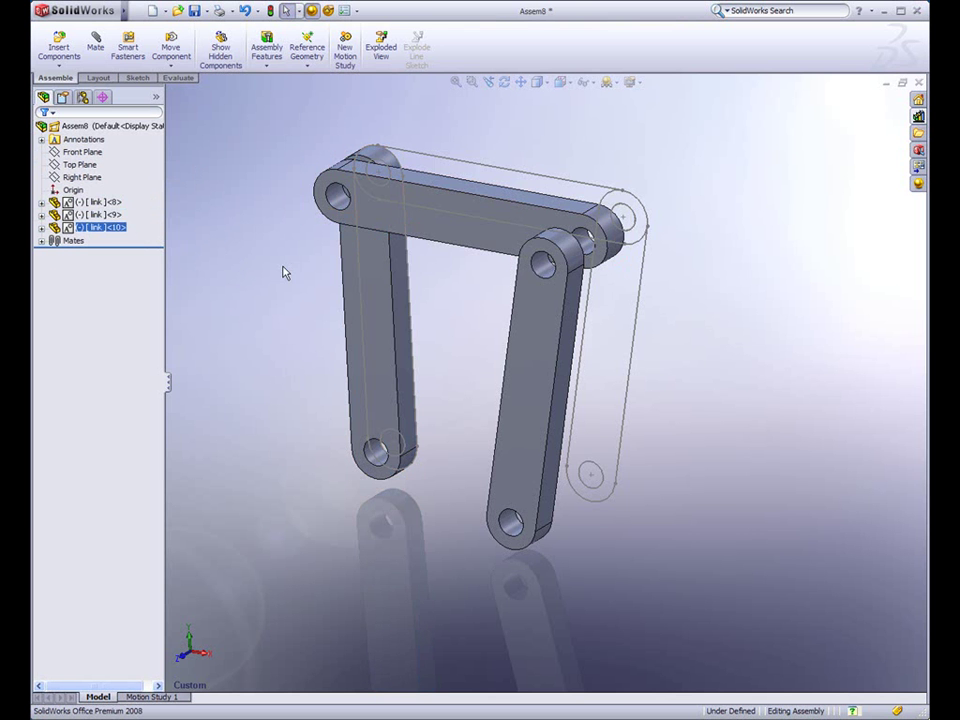
ctrl+middle_drag(284, 272, 298, 268)
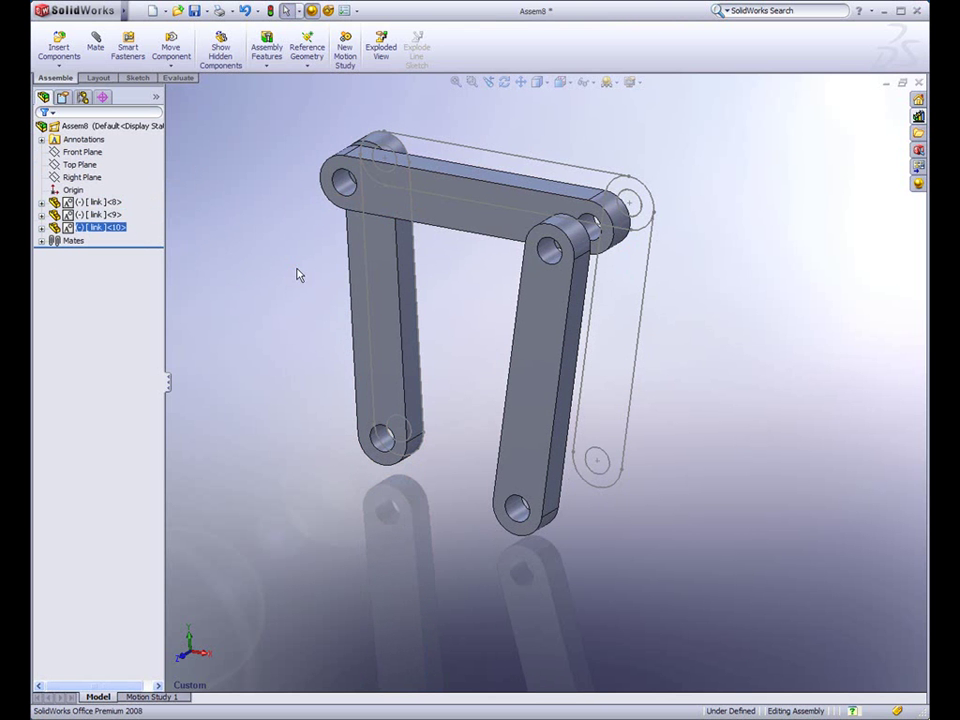
- Add coincident mates between faces of link-8 and link-10, and of link-9 and link-10
click(95, 42)
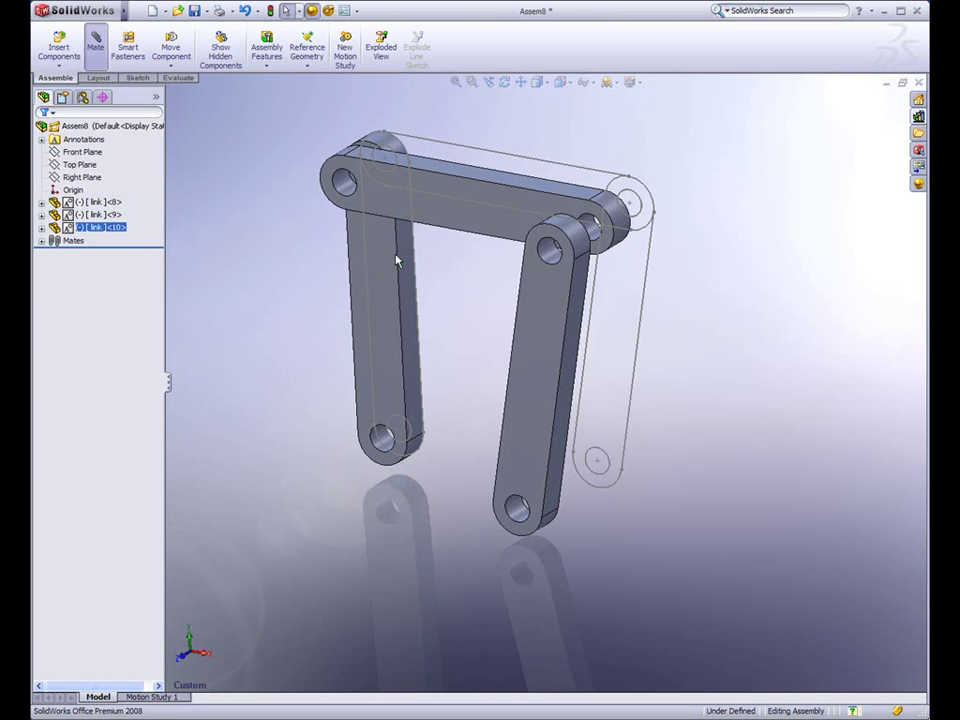
click(386, 250)
middle_drag(440, 255, 332, 251)
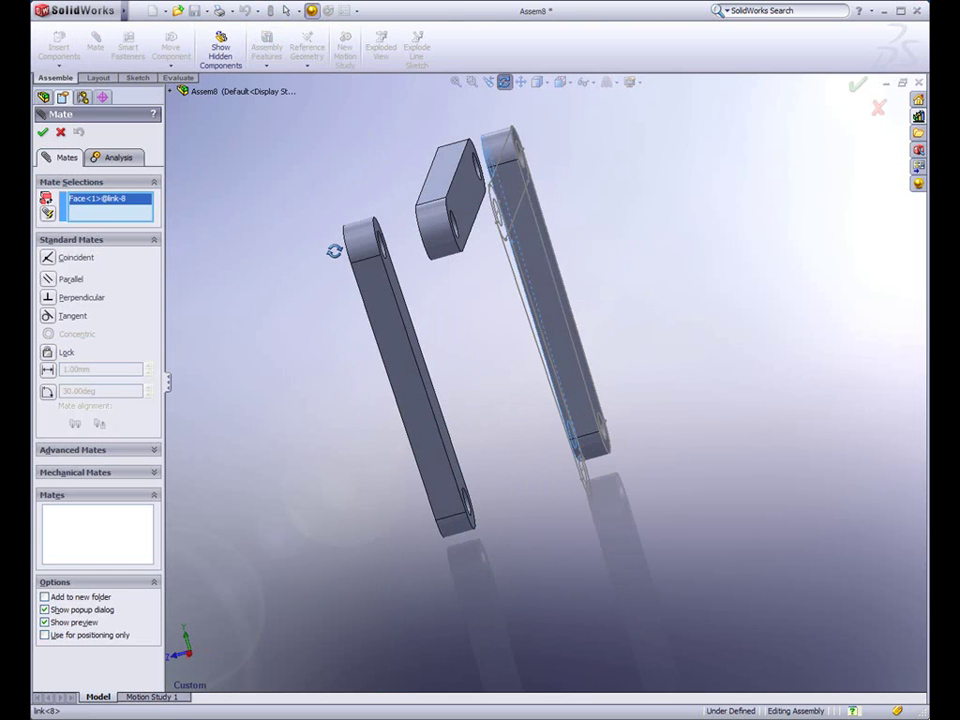
click(462, 225)
click(439, 200)
mouse_move(470, 230)
middle_down()
mouse_move(388, 315)
mouse_move(478, 315)
mouse_move(504, 240)
middle_up()
click(380, 318)
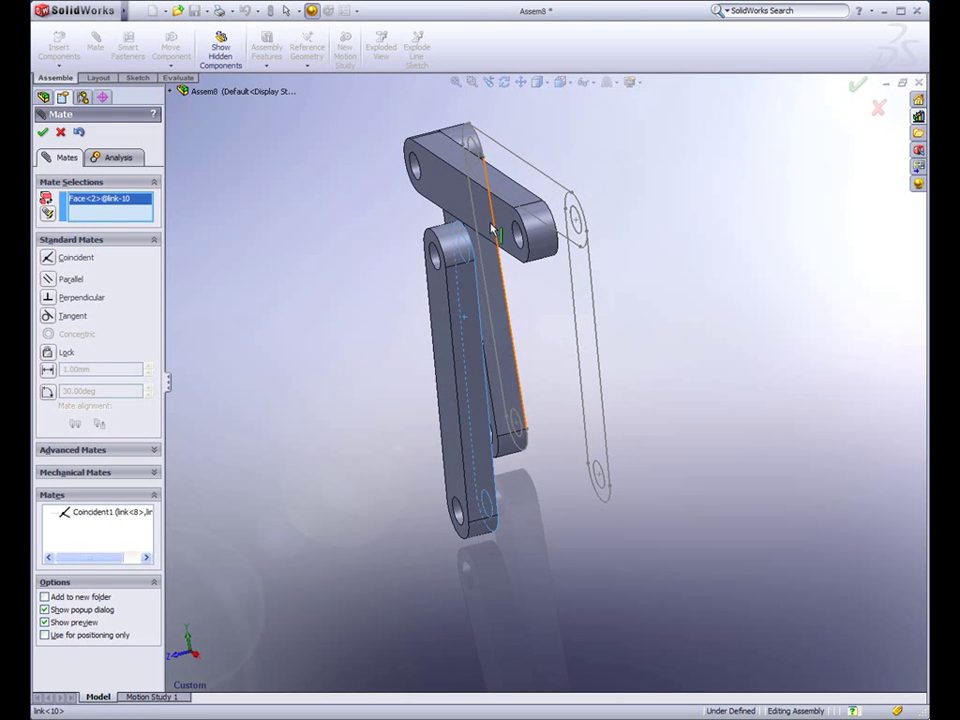
click(409, 208)
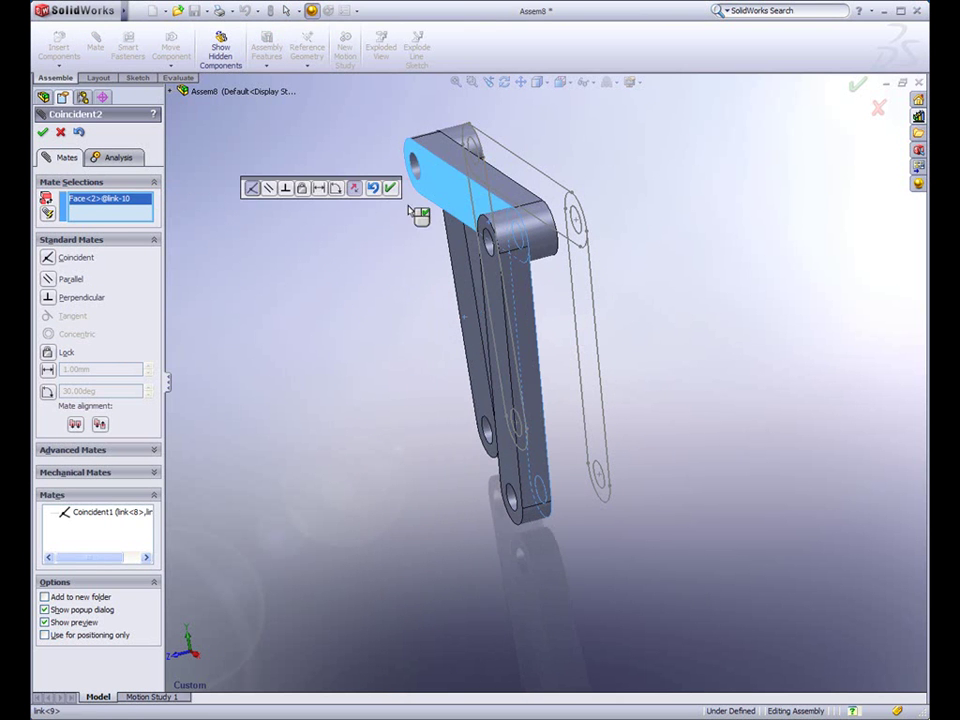
click(42, 133)
- Swing the right link to test the mated linkage
mouse_move(360, 321)
middle_down()
mouse_move(437, 304)
mouse_move(617, 370)
middle_up()
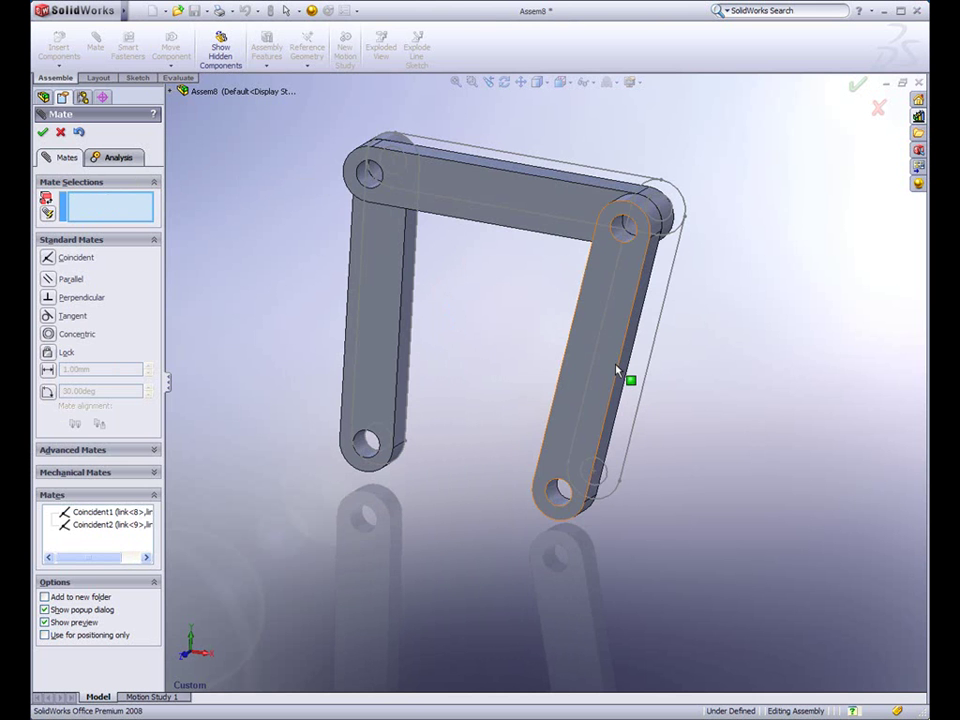
click(855, 90)
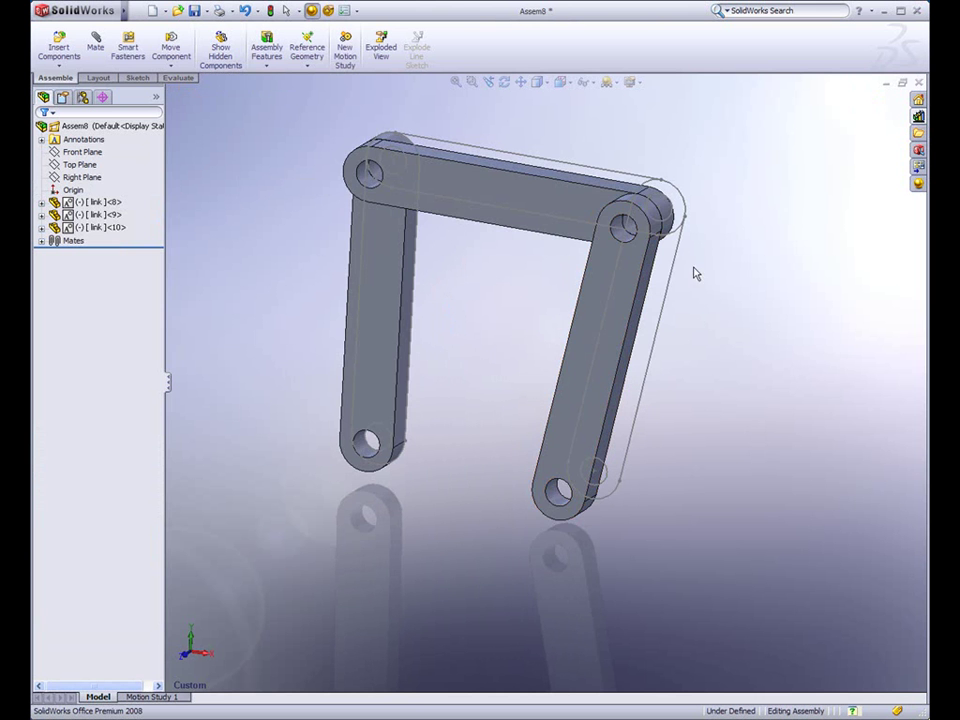
mouse_move(624, 321)
mouse_down()
mouse_move(530, 300)
mouse_move(591, 313)
mouse_up()
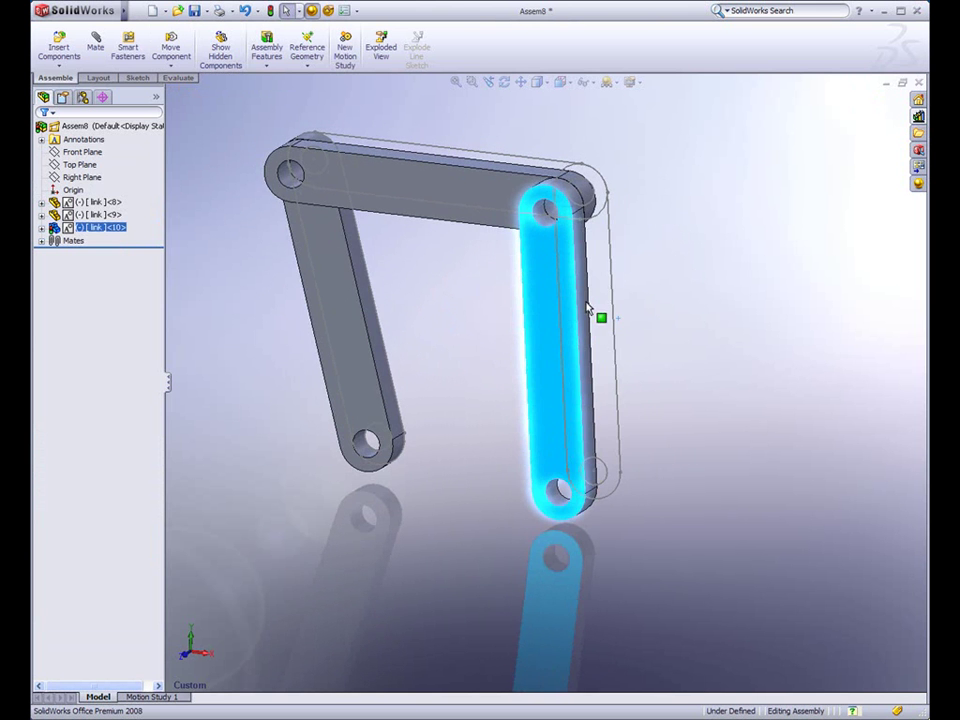
key(Escape)
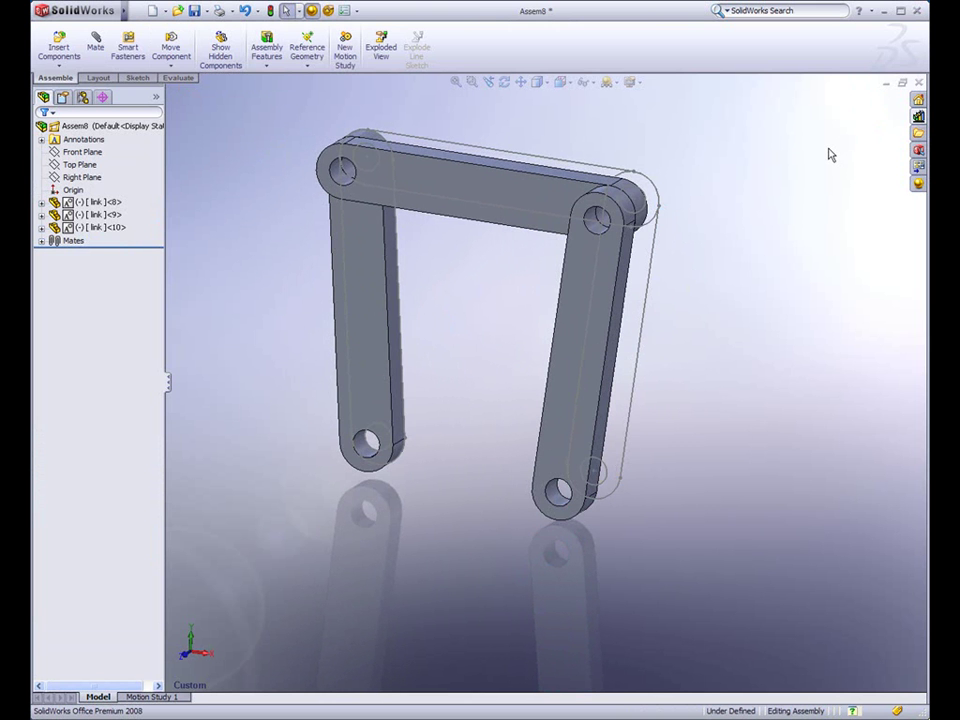
- Discard changes to the crank assembly and open grapple head.SLDASM
click(917, 84)
click(476, 394)
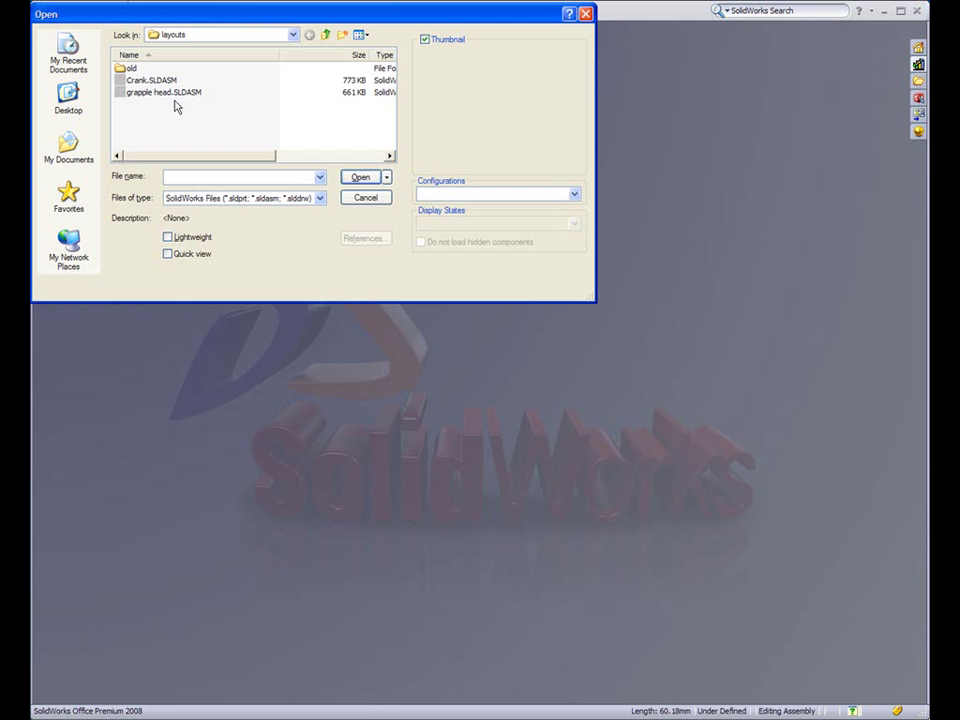
double_click(155, 91)
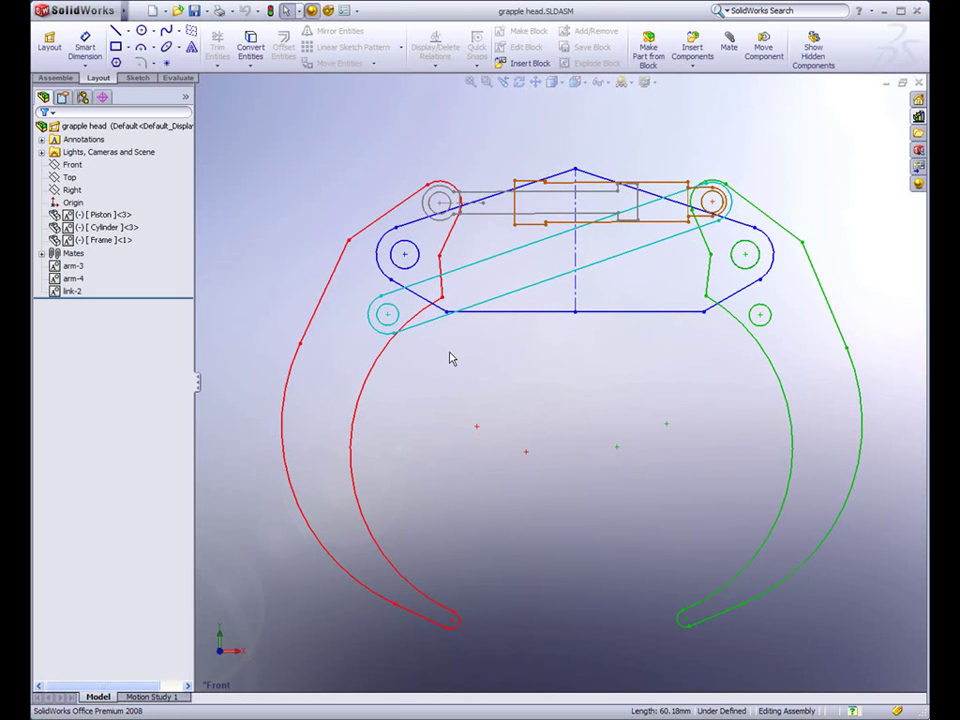
- Zoom out and flex the grapple arm linkage in the layout sketch
ctrl+middle_drag(482, 394, 472, 378)
key(z)
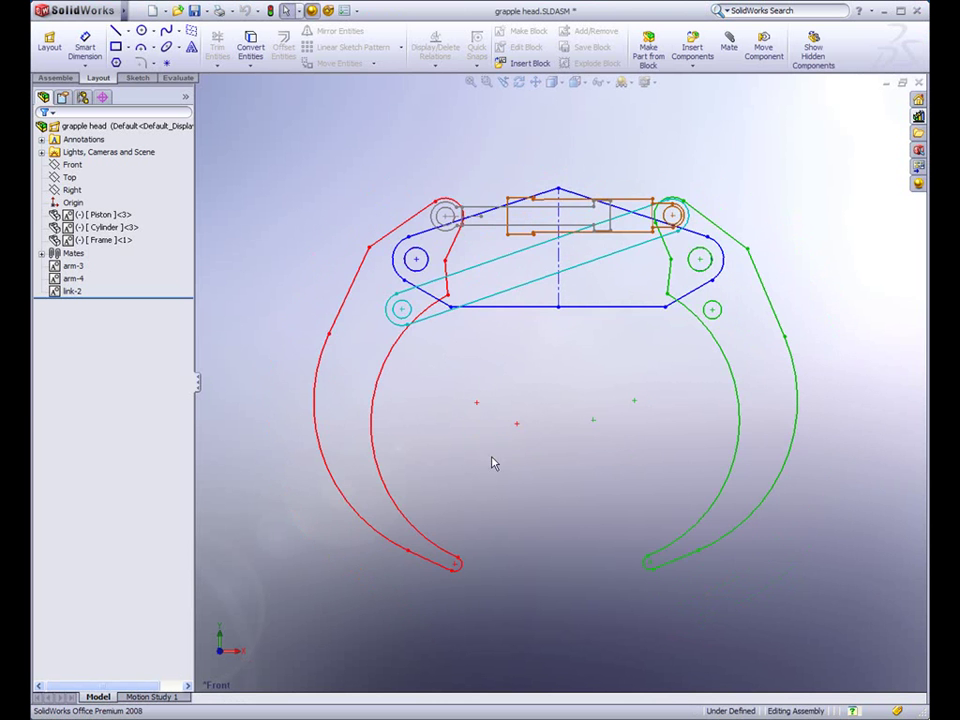
mouse_move(434, 566)
mouse_down()
mouse_move(404, 533)
mouse_move(467, 522)
mouse_move(458, 473)
mouse_up()
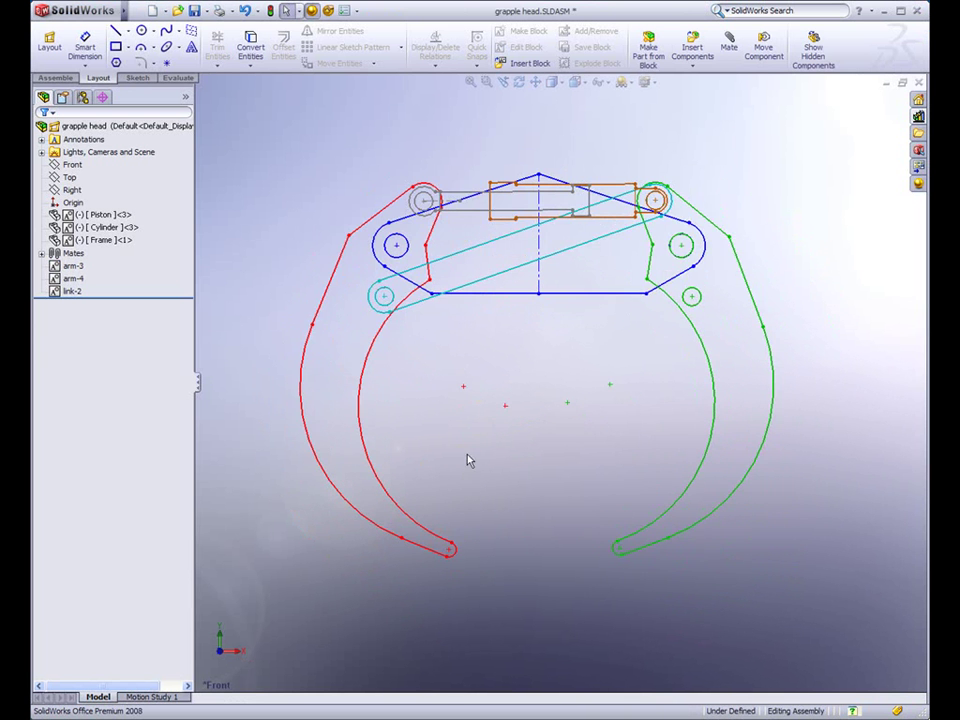
- Show Piston, Cylinder and Frame as solid parts, then orbit and drag the Frame
click(100, 214)
shift+click(100, 242)
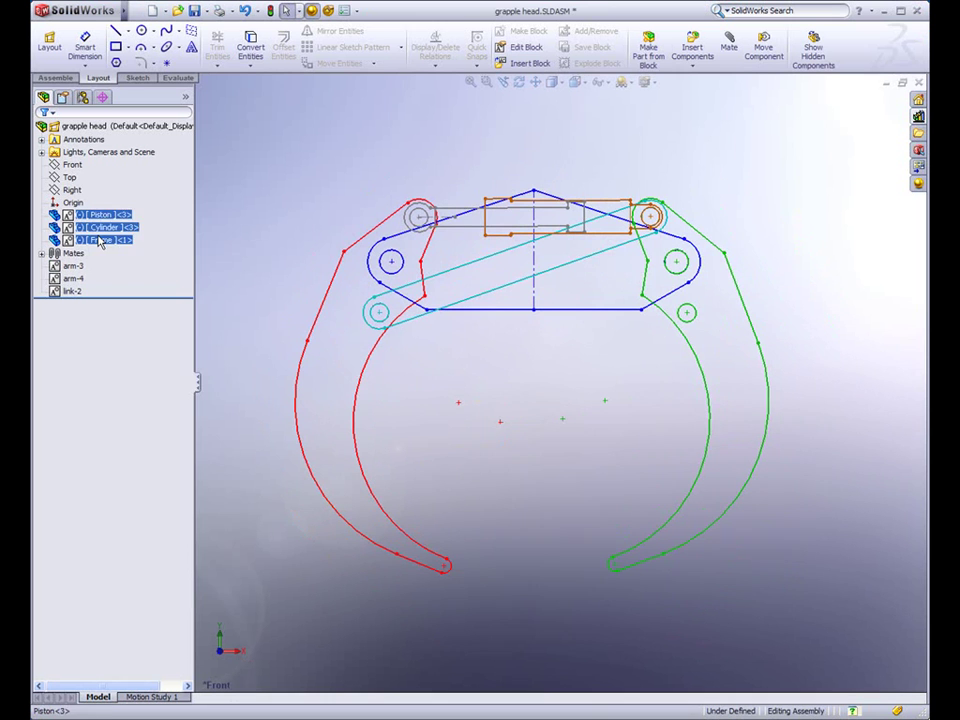
right_click(100, 242)
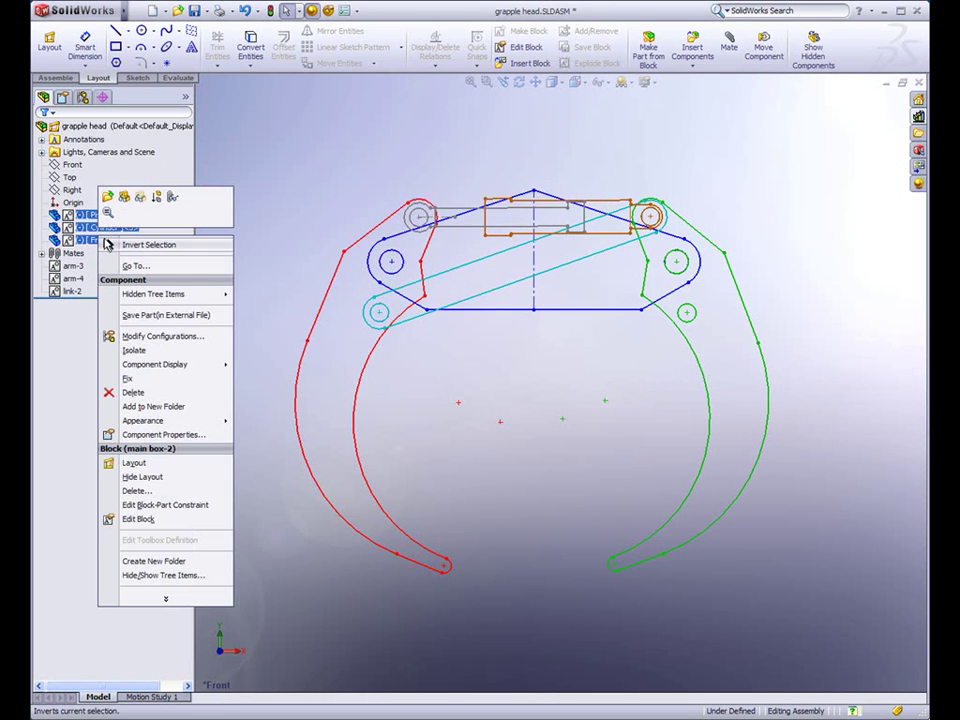
click(236, 193)
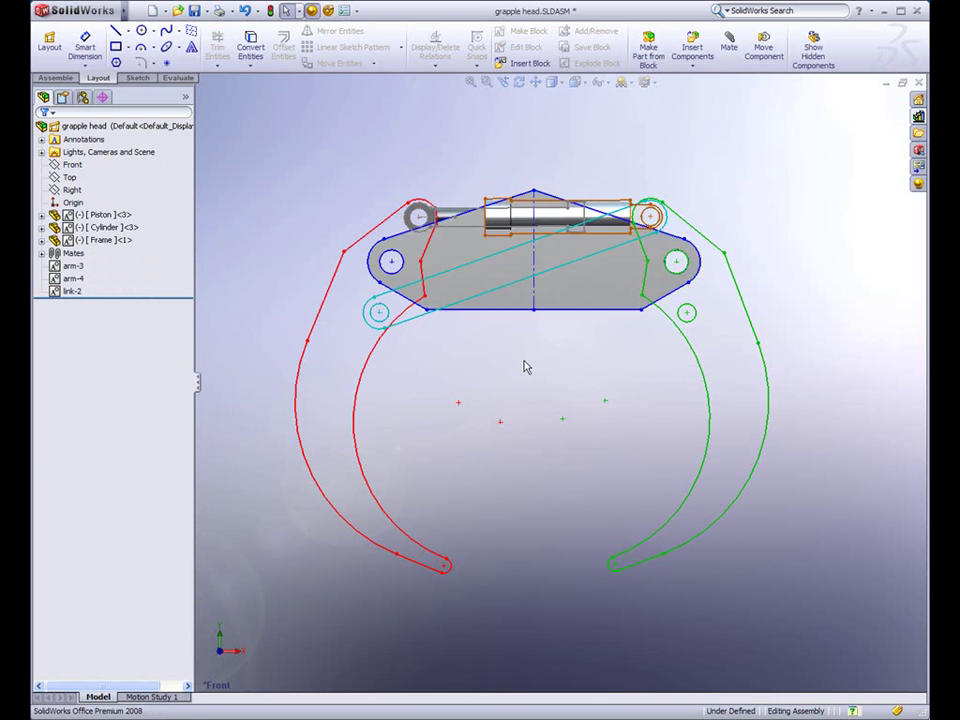
middle_drag(525, 371, 489, 407)
drag(552, 320, 590, 276)
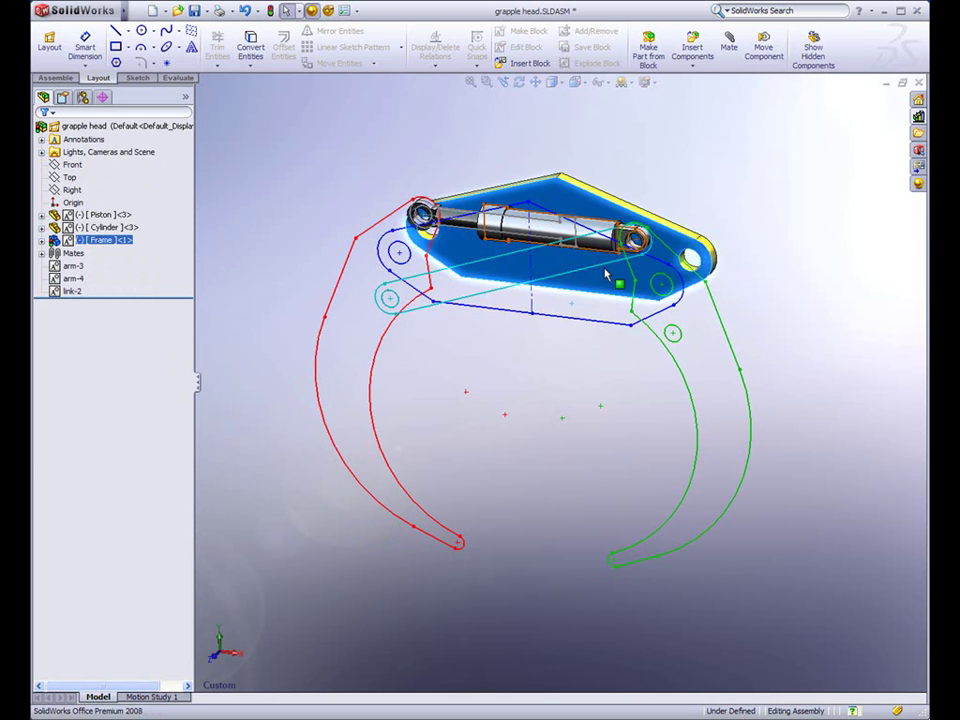
click(524, 344)
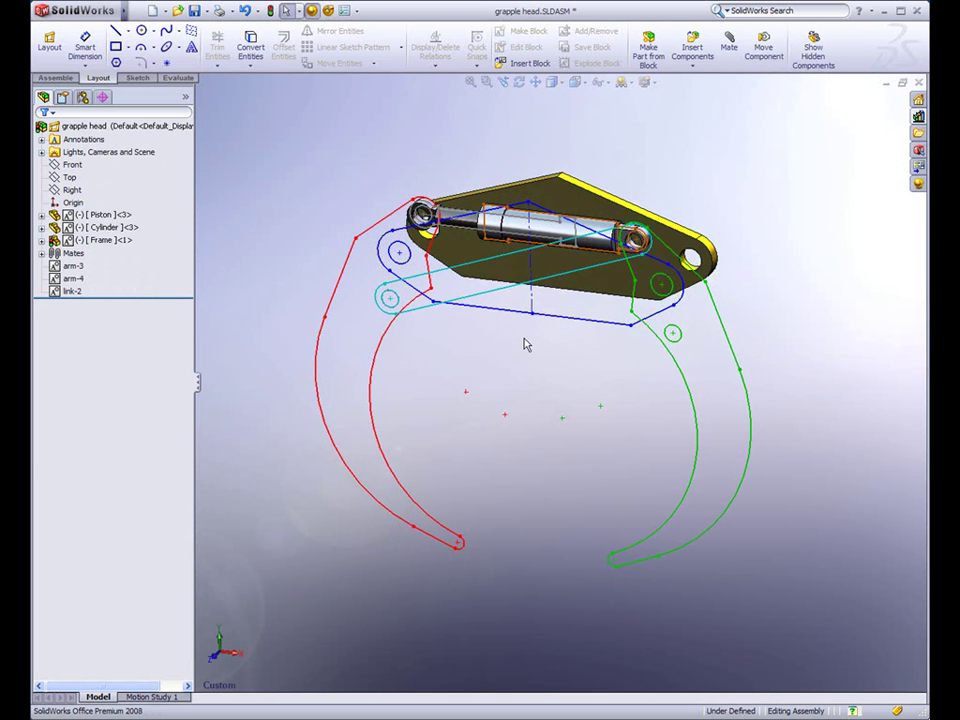
click(72, 266)
- Make parts from the two jaw blocks
right_click(73, 278)
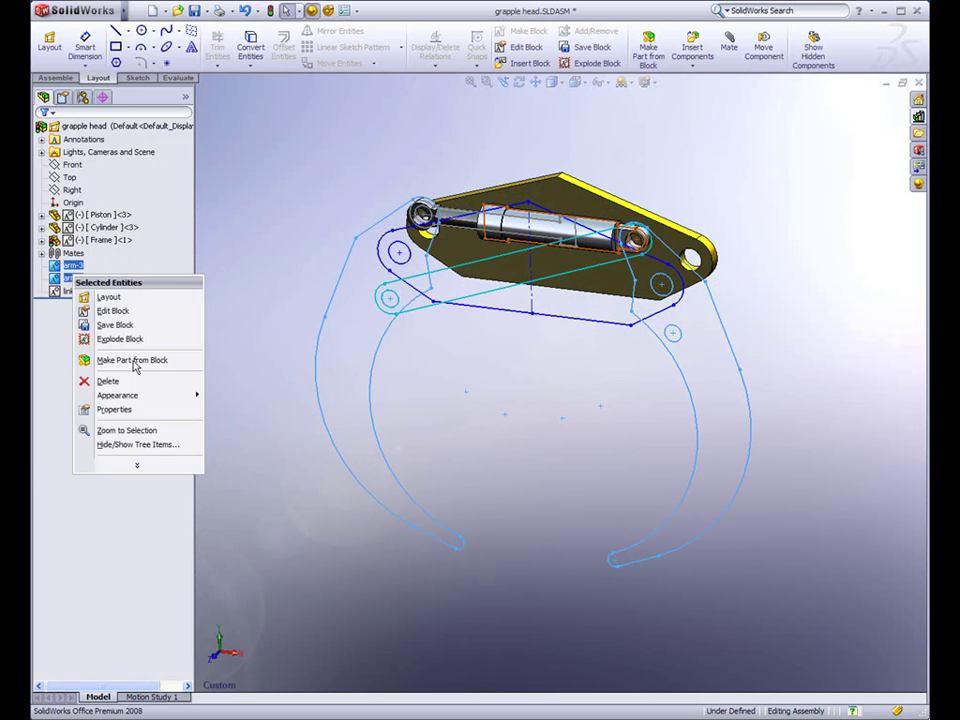
click(134, 361)
click(67, 248)
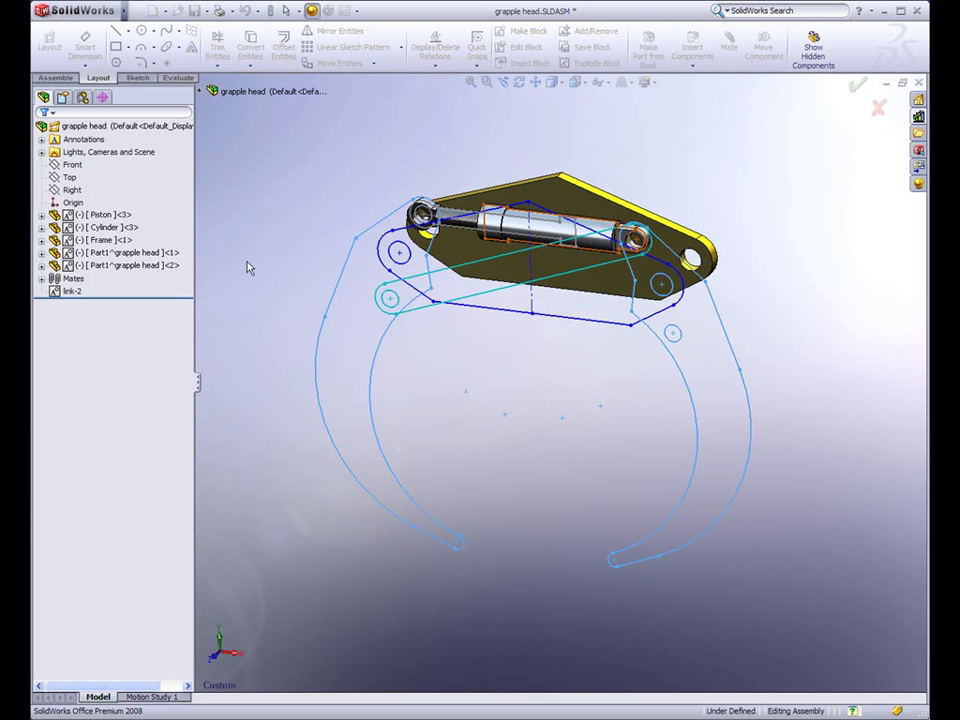
click(63, 256)
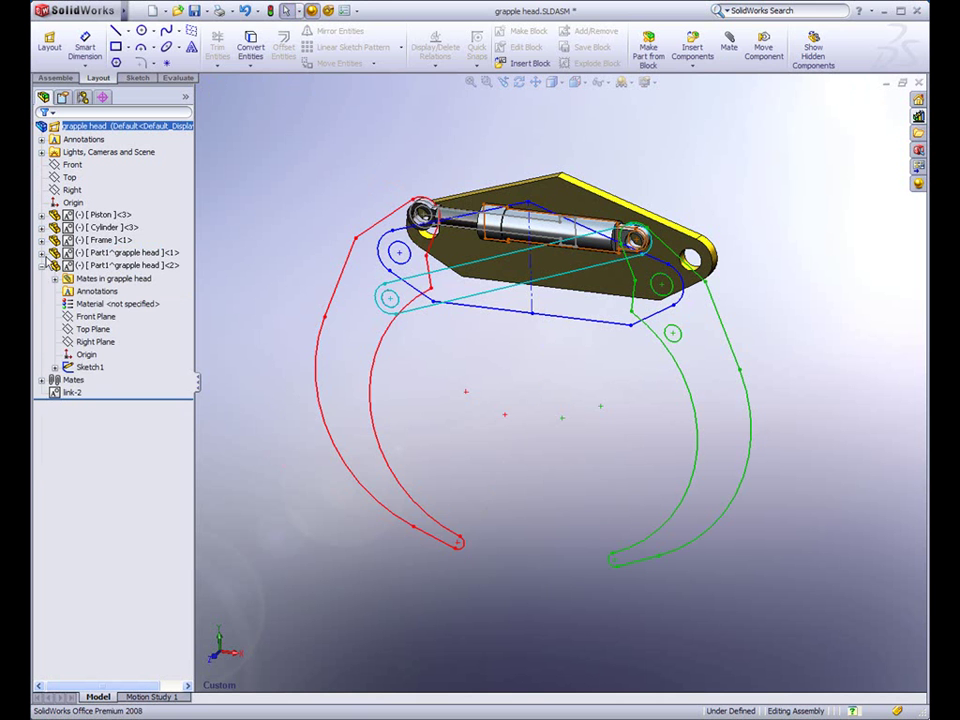
- Edit the first jaw's Sketch1 and extrude its profile 70 mm deep
click(42, 253)
click(90, 354)
right_click(92, 356)
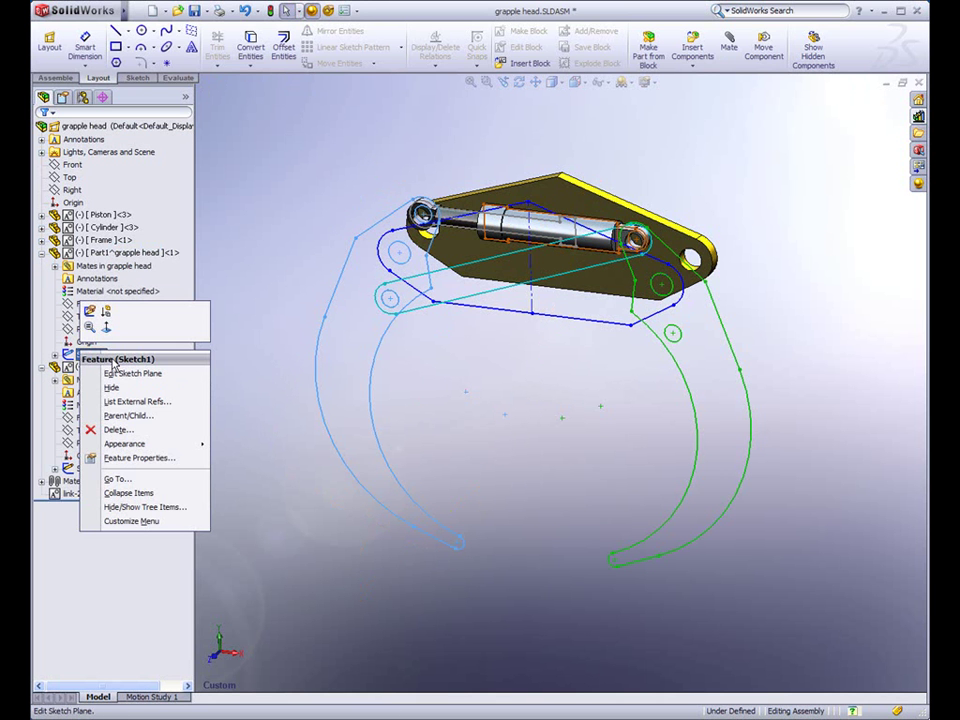
click(89, 311)
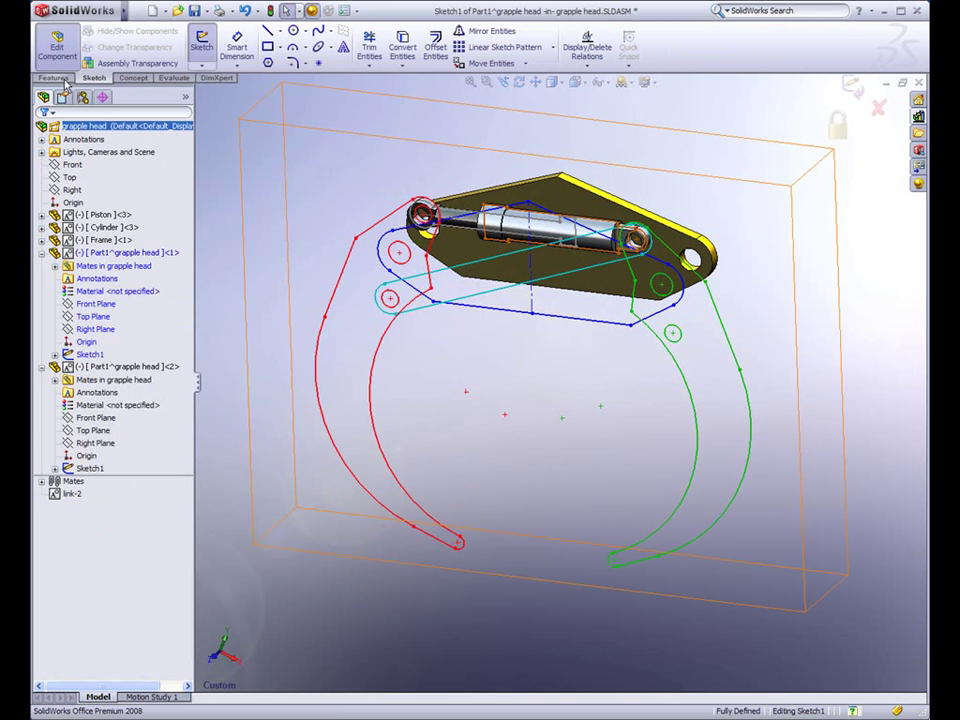
click(58, 78)
click(208, 44)
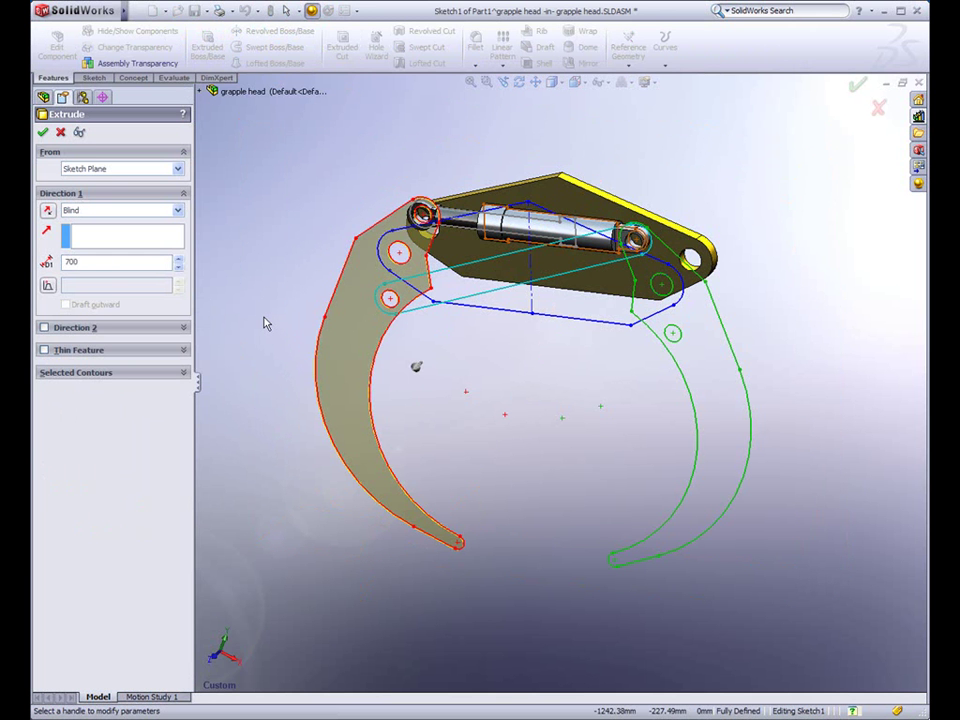
key(BackSpace)
key(Return)
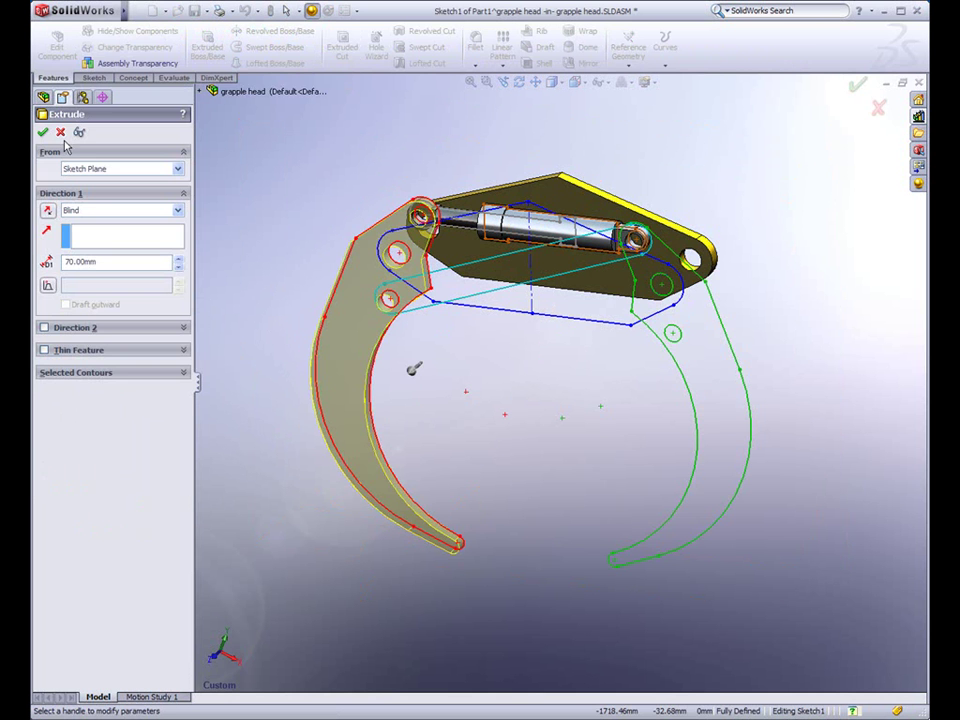
key(Return)
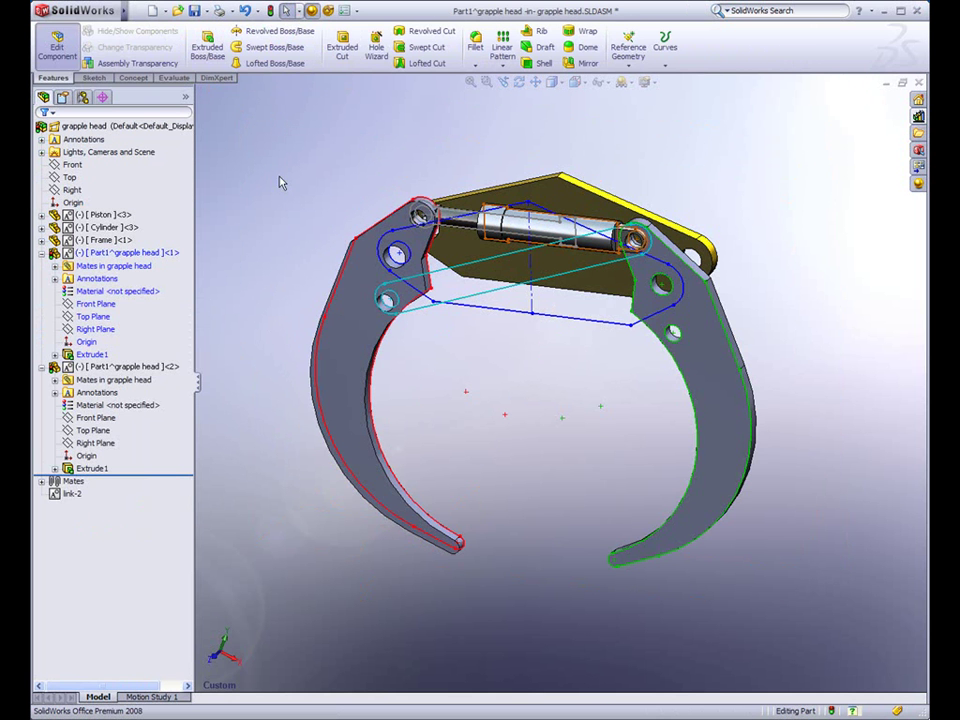
- Exit the jaw part edit and swing the left jaw to test its motion
click(58, 50)
middle_drag(446, 401, 435, 403)
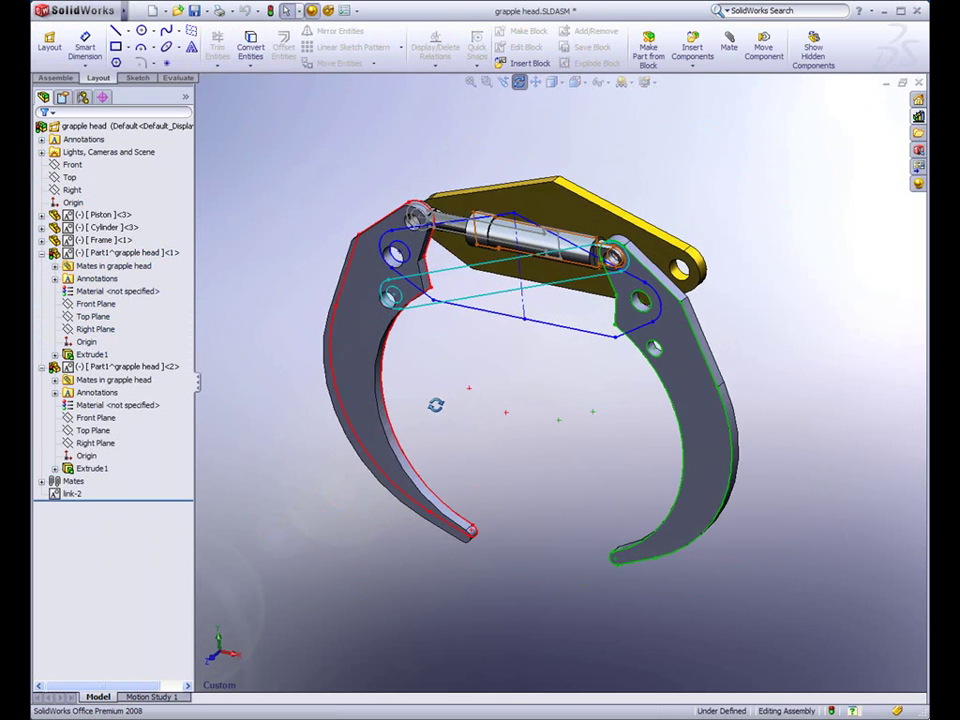
scroll(503, 360, down, 3)
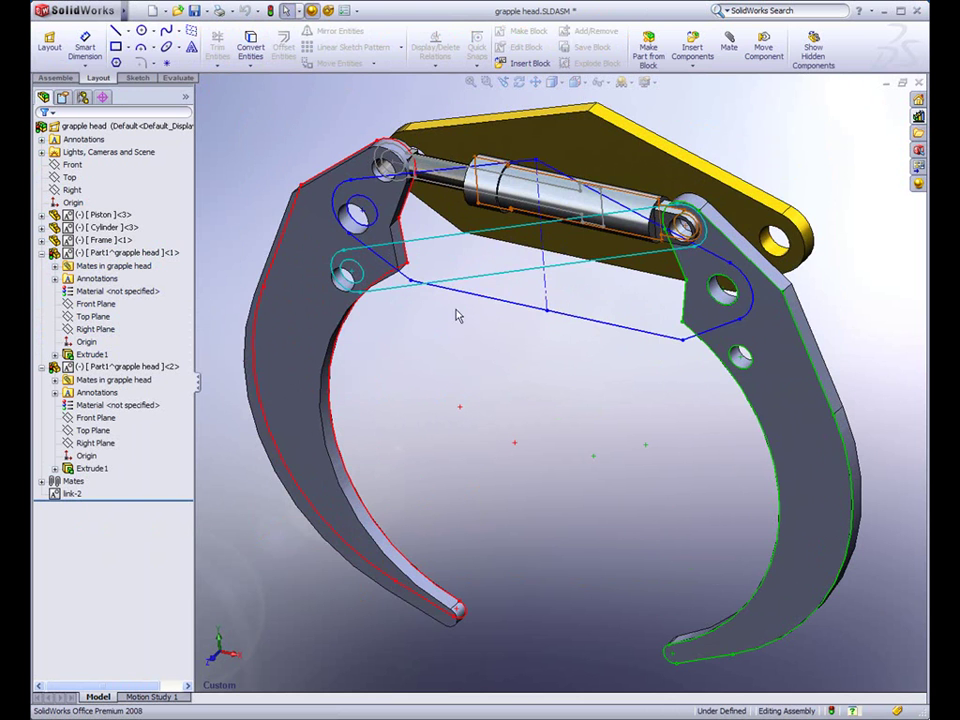
middle_drag(456, 315, 465, 364)
drag(343, 317, 757, 415)
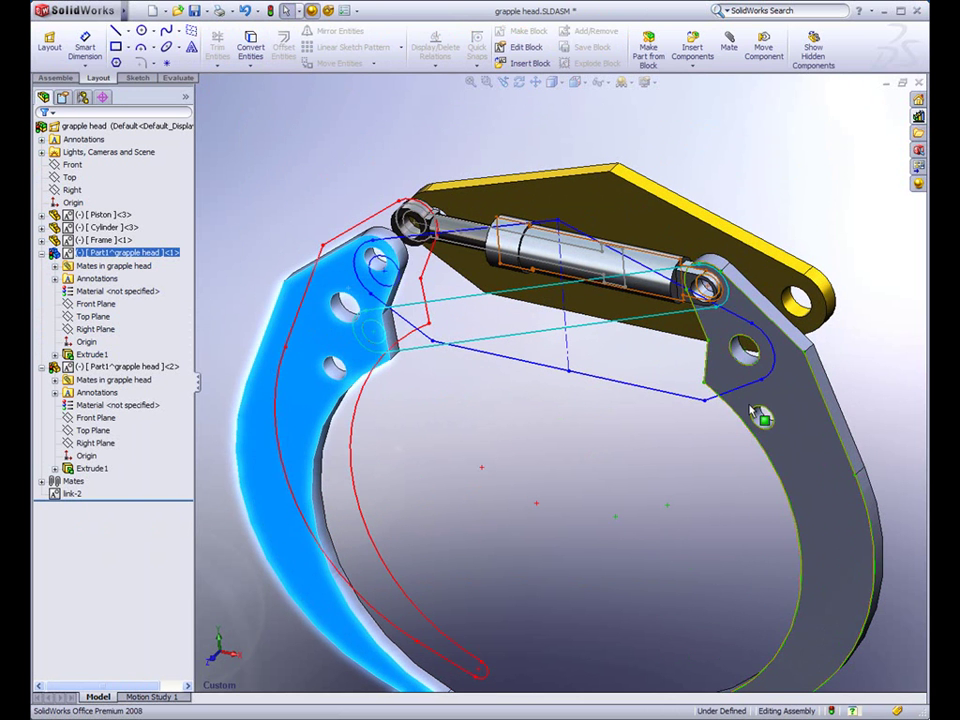
click(797, 423)
scroll(437, 255, down, 2)
scroll(437, 255, down, 2)
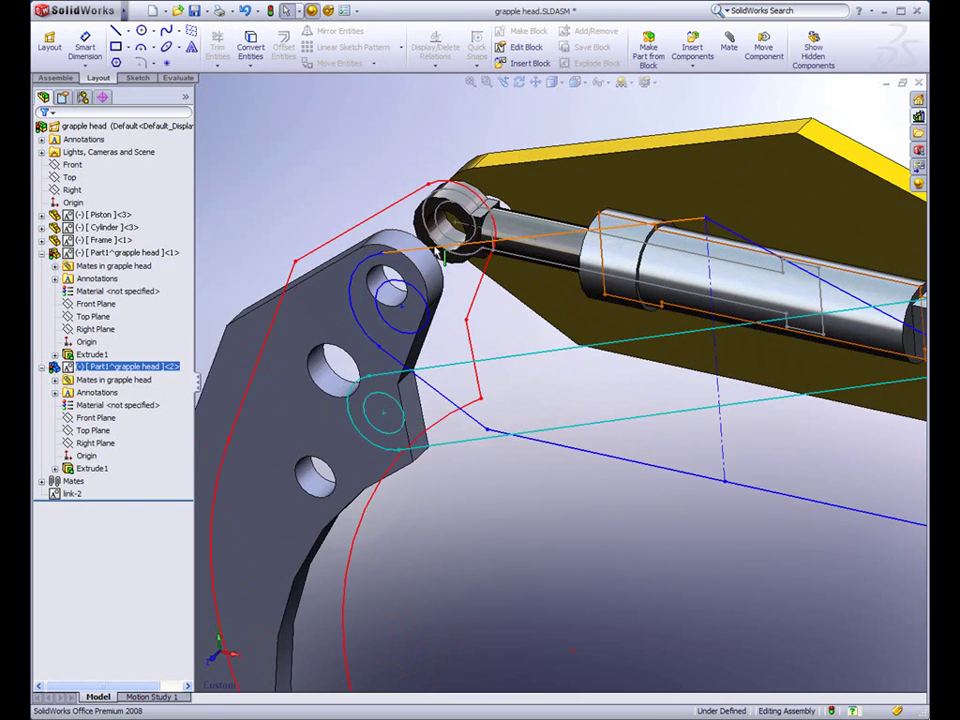
scroll(437, 255, down, 2)
- Add a coincident mate between the piston eye and the jaw hole
click(437, 255)
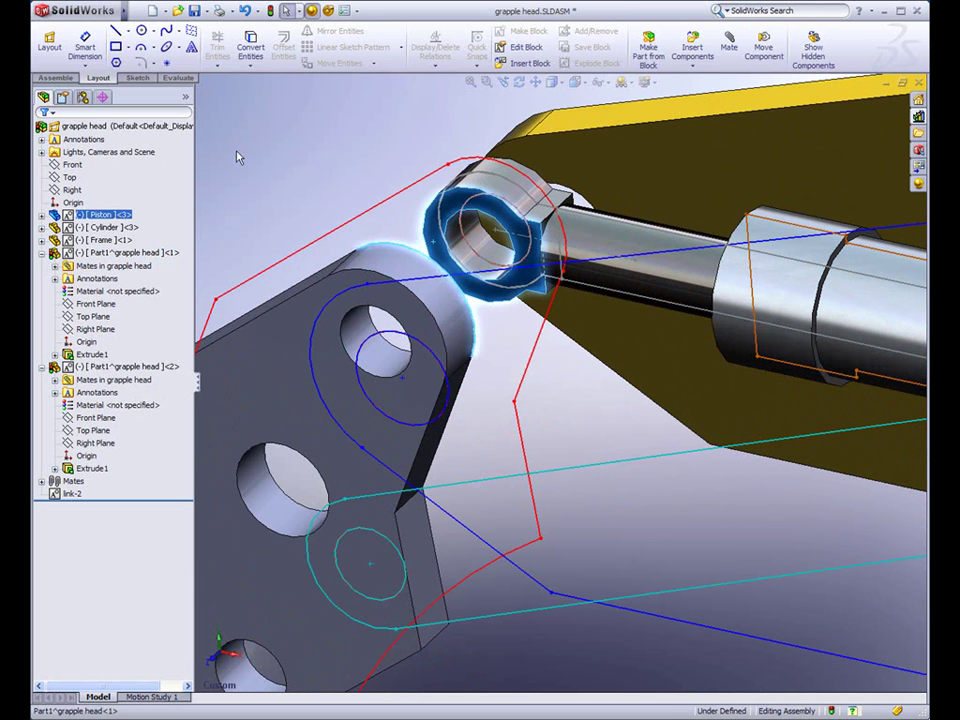
click(55, 78)
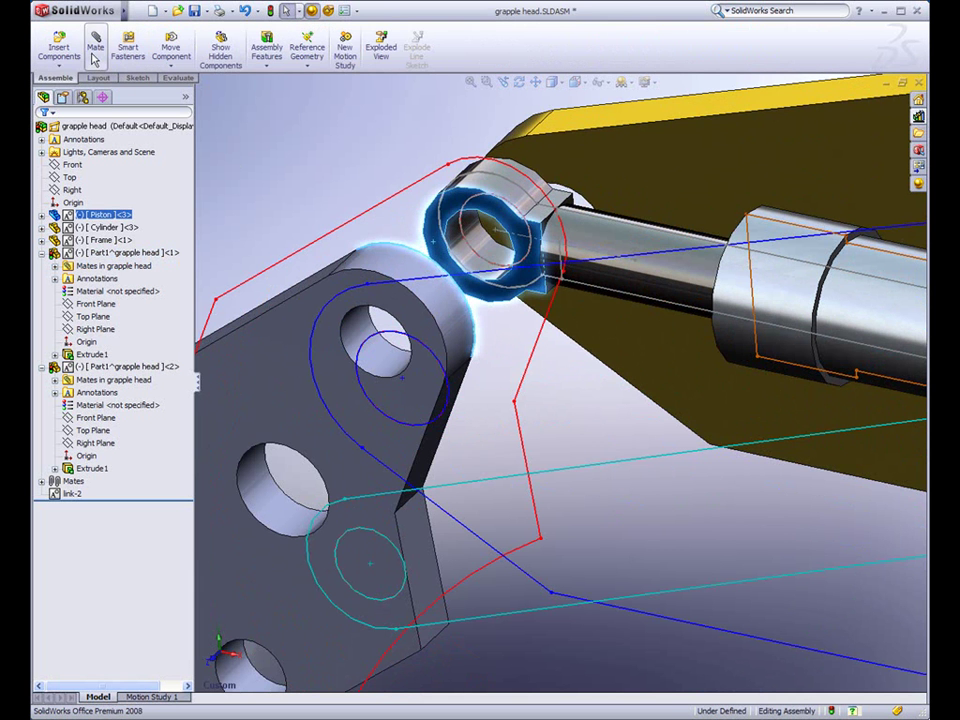
click(95, 45)
click(365, 335)
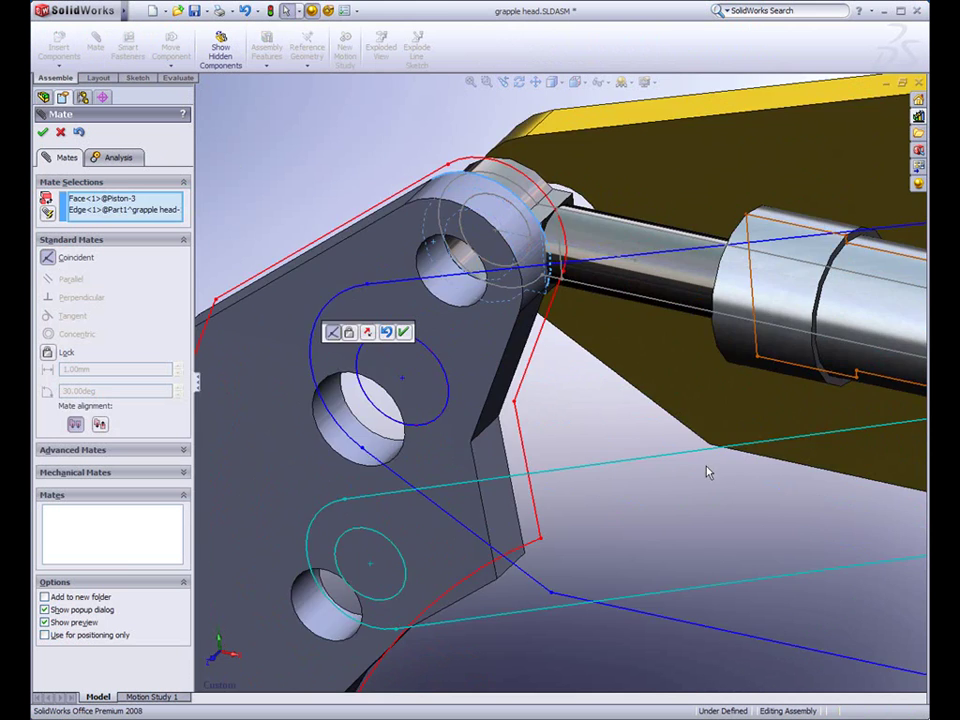
key(Return)
- Mate the cylinder eye edge coincident to the other jaw and finish mating
scroll(568, 368, up, 3)
scroll(703, 399, up, 2)
scroll(668, 387, up, 2)
scroll(745, 330, down, 3)
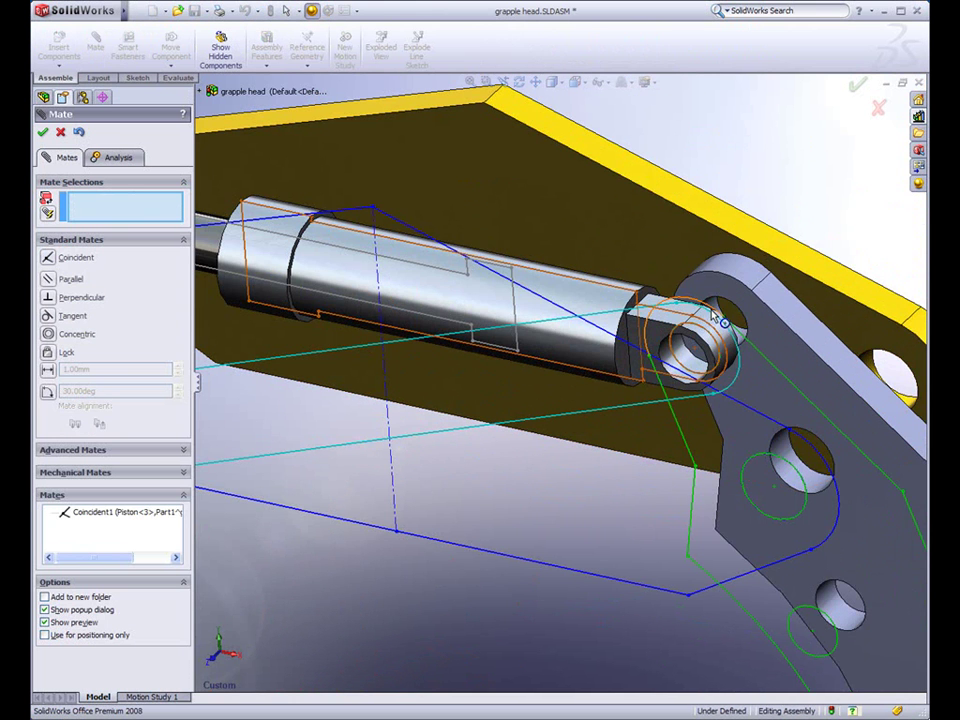
scroll(716, 318, down, 2)
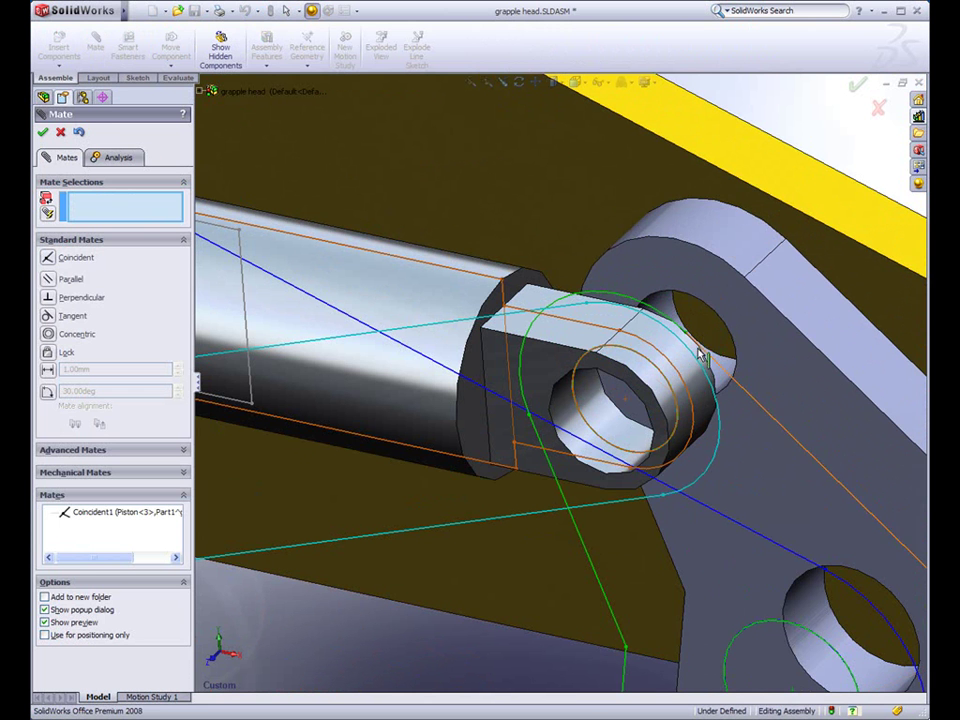
click(712, 384)
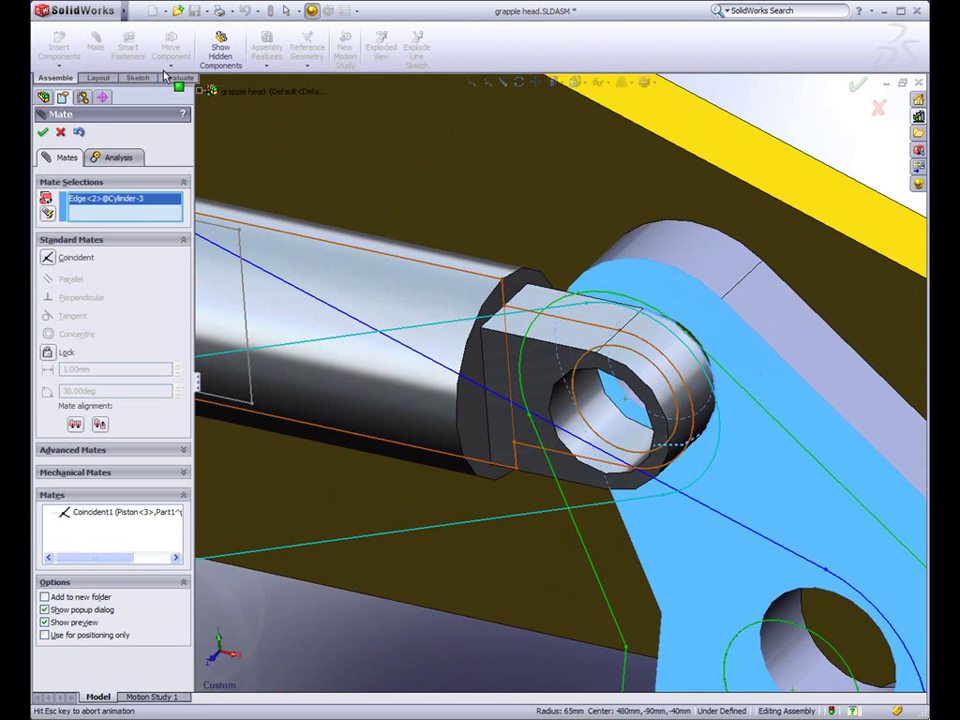
click(60, 131)
scroll(560, 370, up, 5)
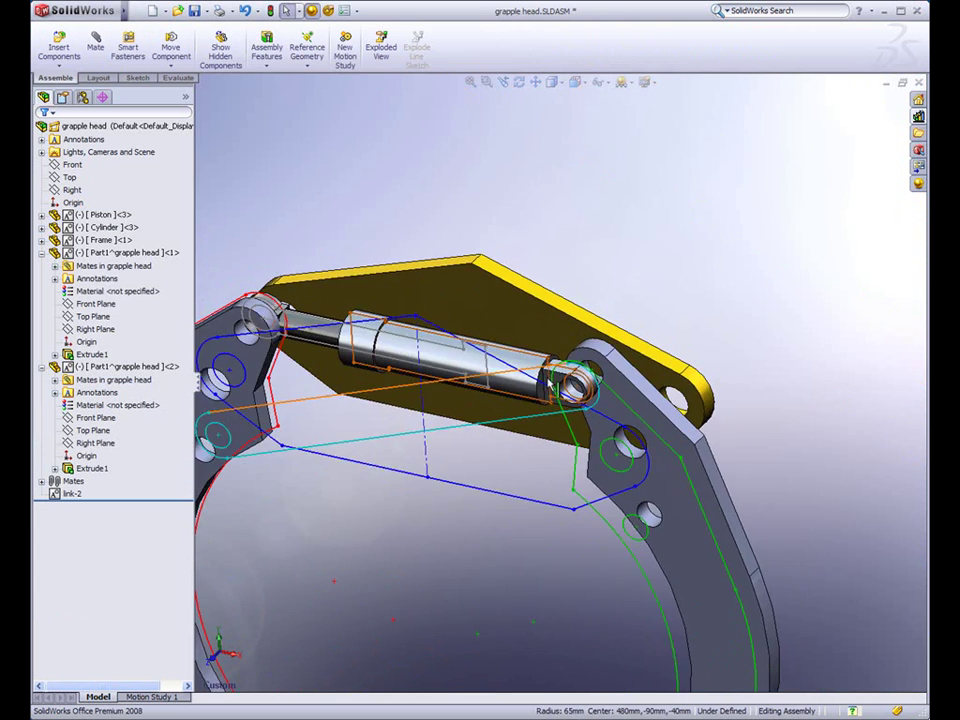
- Drag the left jaw to swing the jaws open, with piston and cylinder following
mouse_move(388, 461)
mouse_down()
mouse_move(432, 476)
mouse_move(319, 429)
mouse_move(435, 477)
mouse_move(380, 461)
mouse_up()
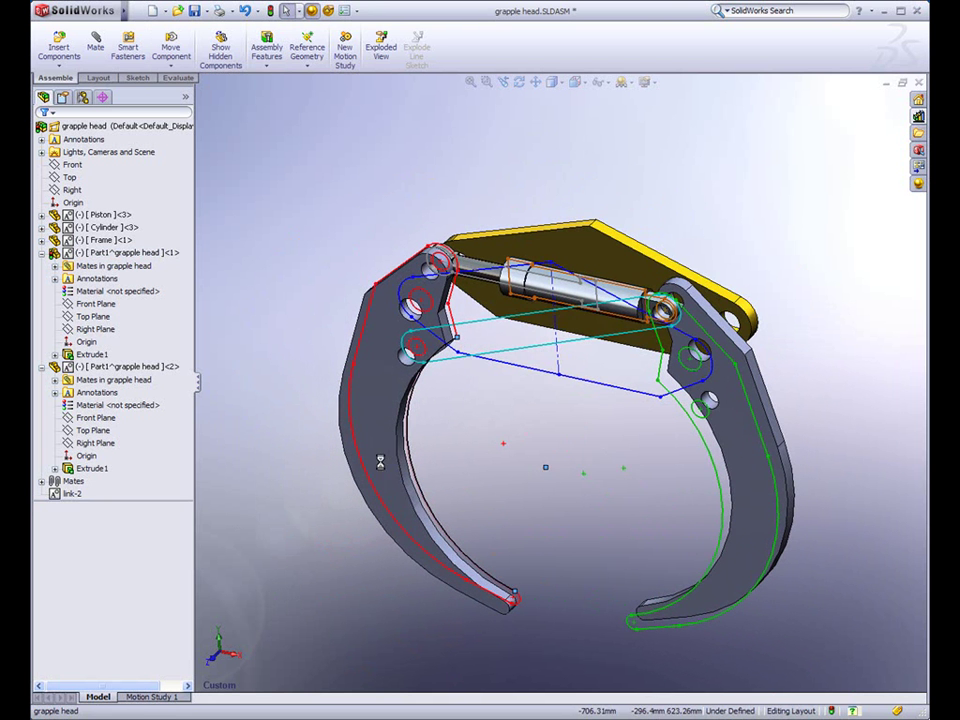
mouse_move(467, 583)
mouse_down()
mouse_move(405, 570)
mouse_move(450, 565)
mouse_up()
ctrl+middle_drag(523, 511, 491, 479)
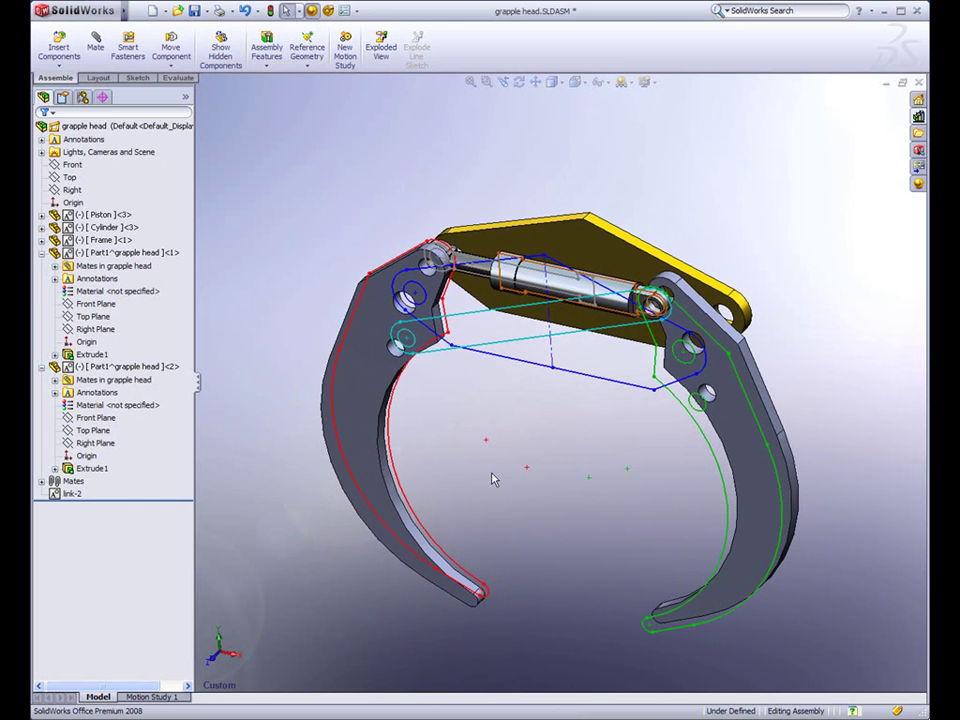
- Open Crank.SLDASM from the layouts folder and select its horizontal crank line
click(177, 10)
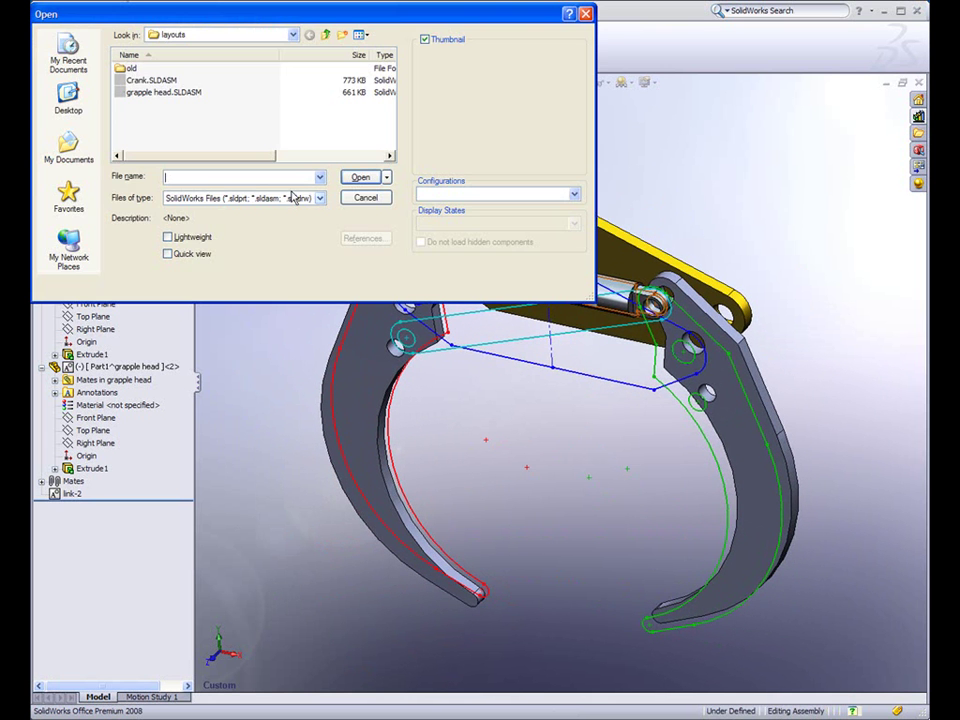
double_click(150, 82)
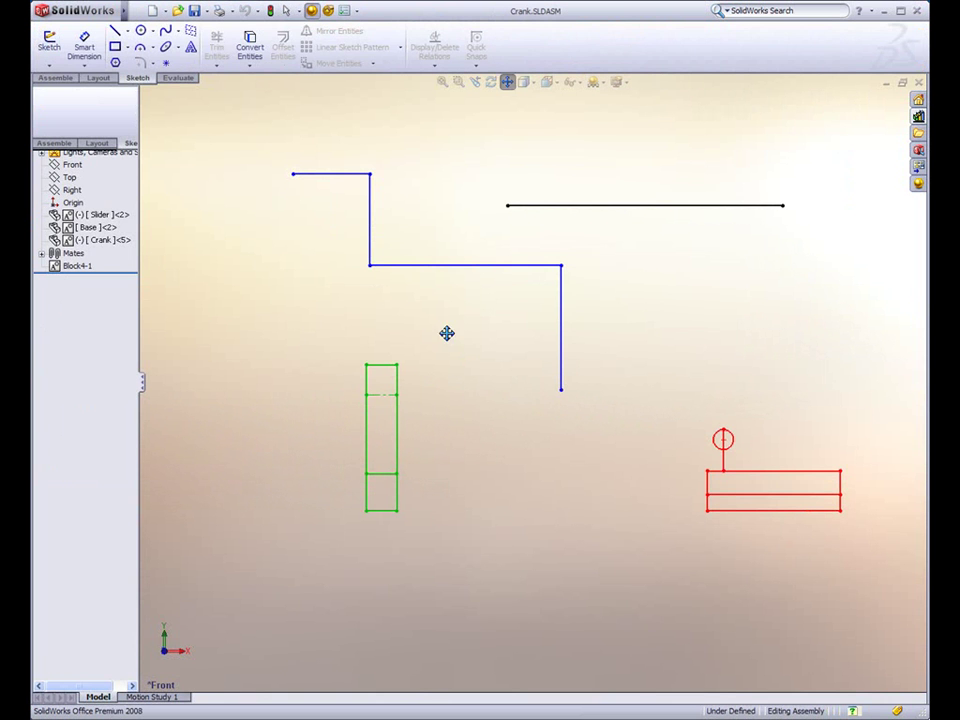
click(451, 266)
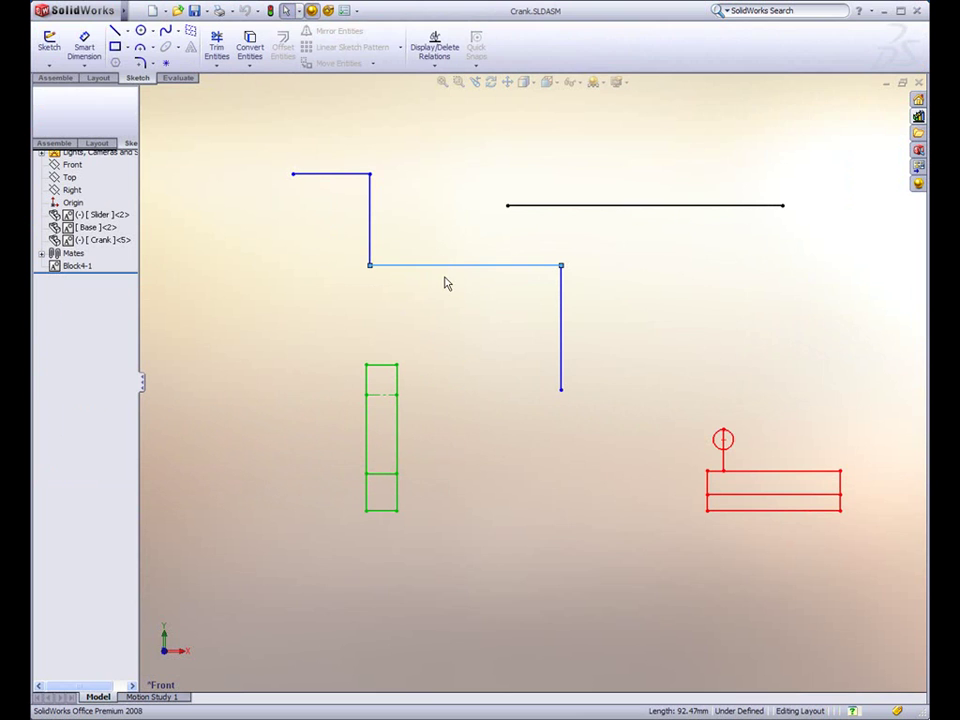
mouse_move(98, 78)
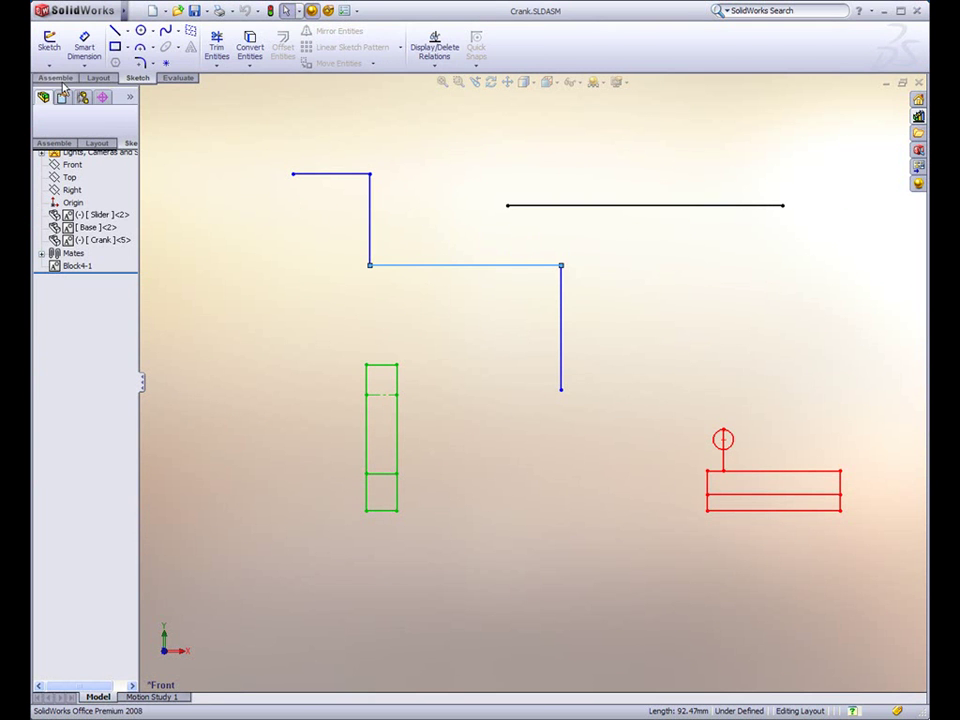
- Move the crank lines down and left in the layout sketch
click(48, 42)
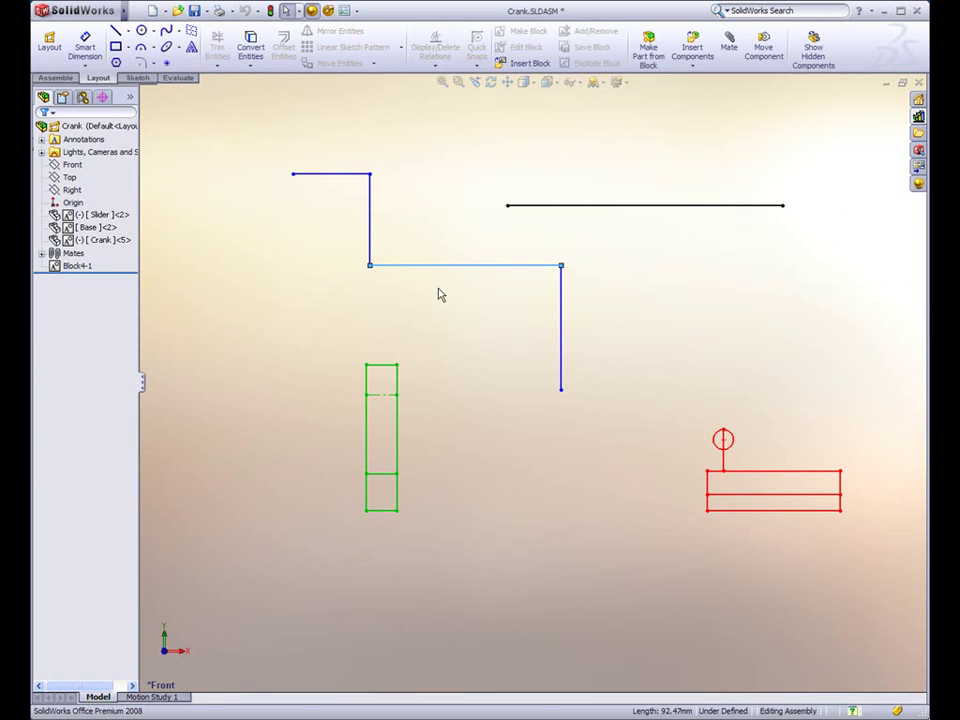
mouse_move(437, 273)
mouse_down()
mouse_move(373, 298)
mouse_move(405, 285)
mouse_move(416, 313)
mouse_move(397, 305)
mouse_up()
click(48, 45)
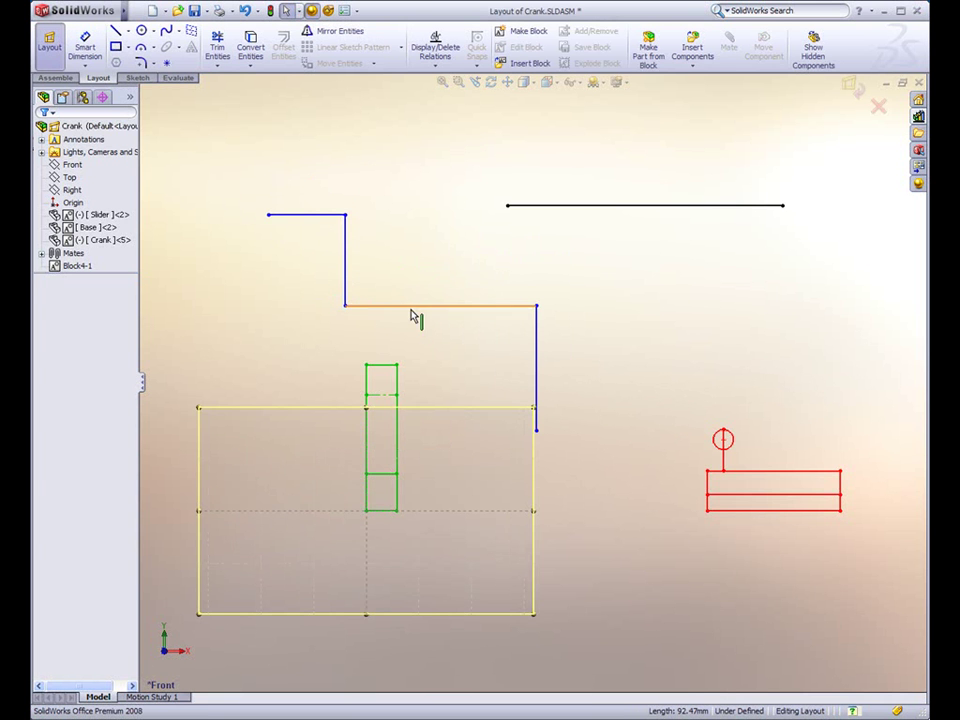
ctrl+middle_drag(446, 353, 457, 305)
- Make the crank line collinear with the green block's top edge and rearrange the blocks
click(444, 259)
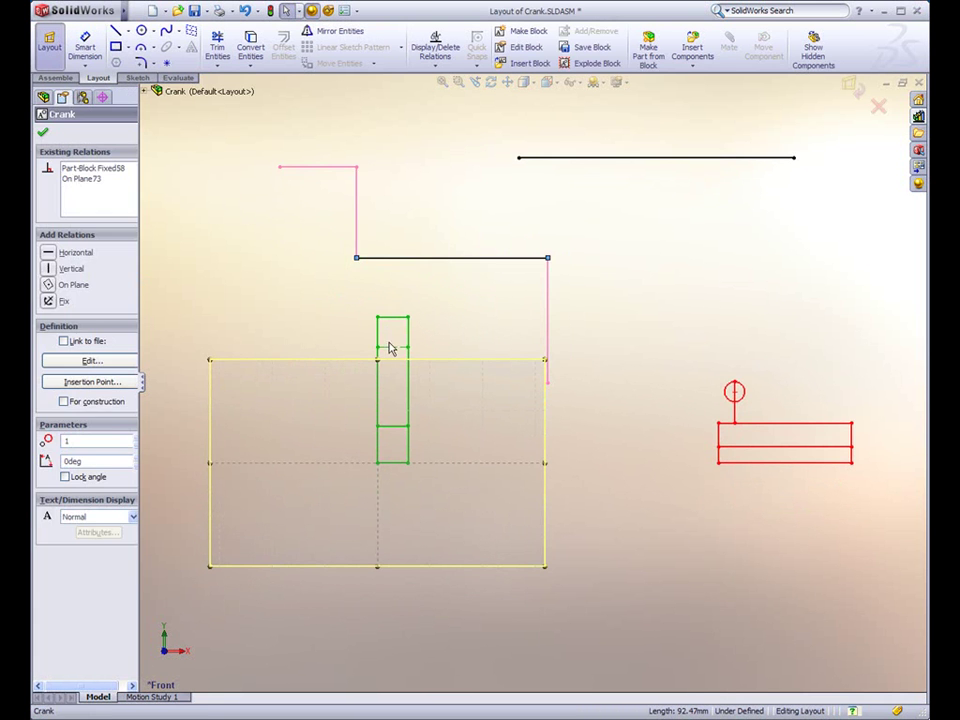
ctrl+click(393, 348)
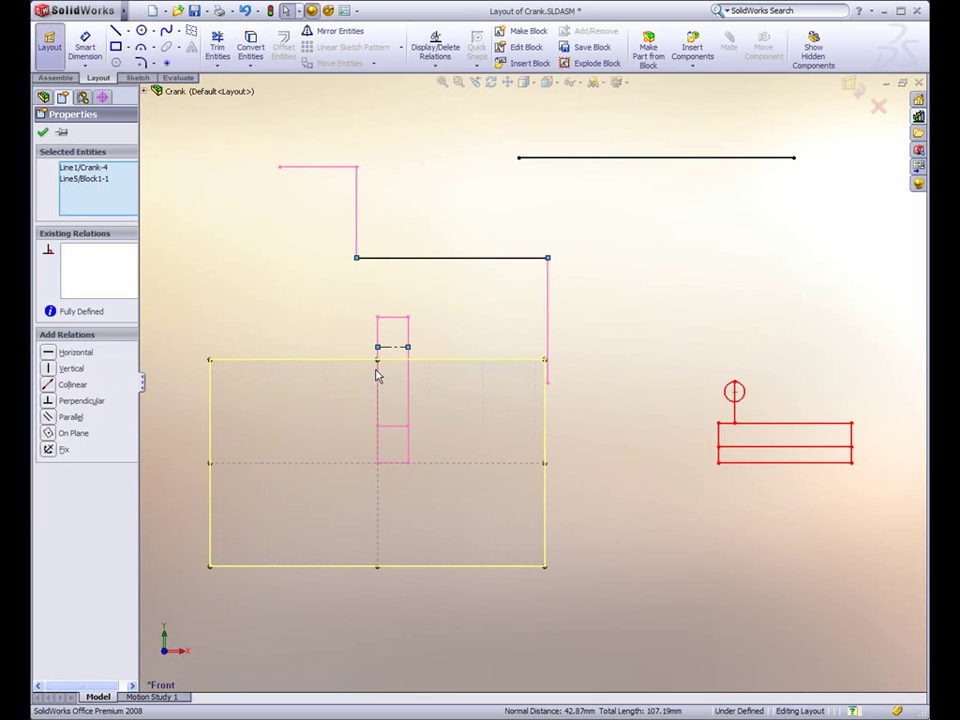
click(47, 386)
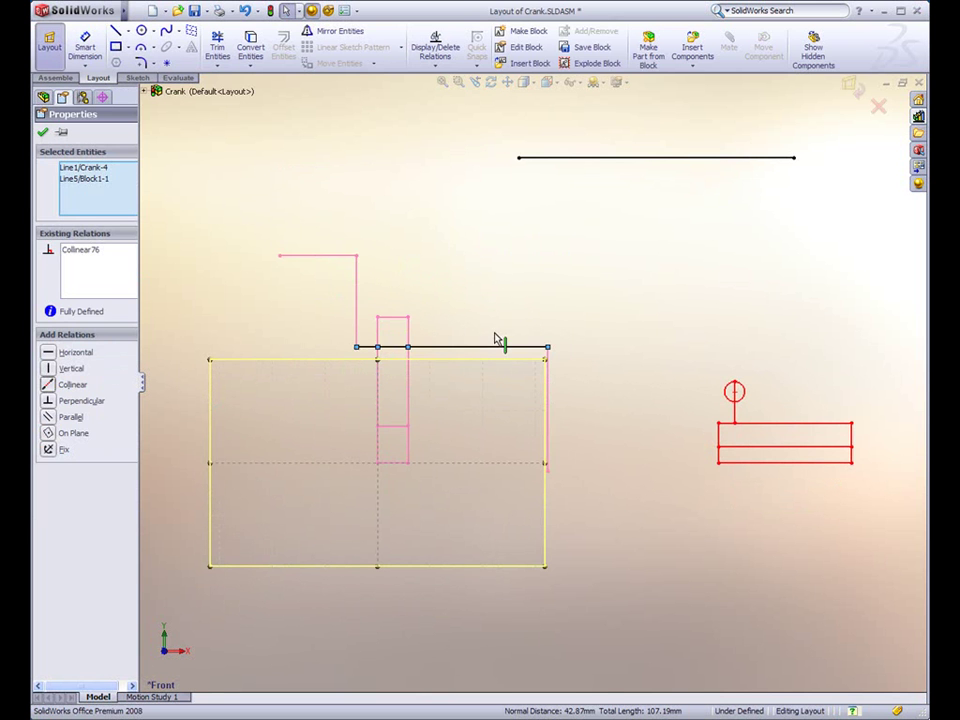
click(563, 373)
drag(550, 375, 506, 377)
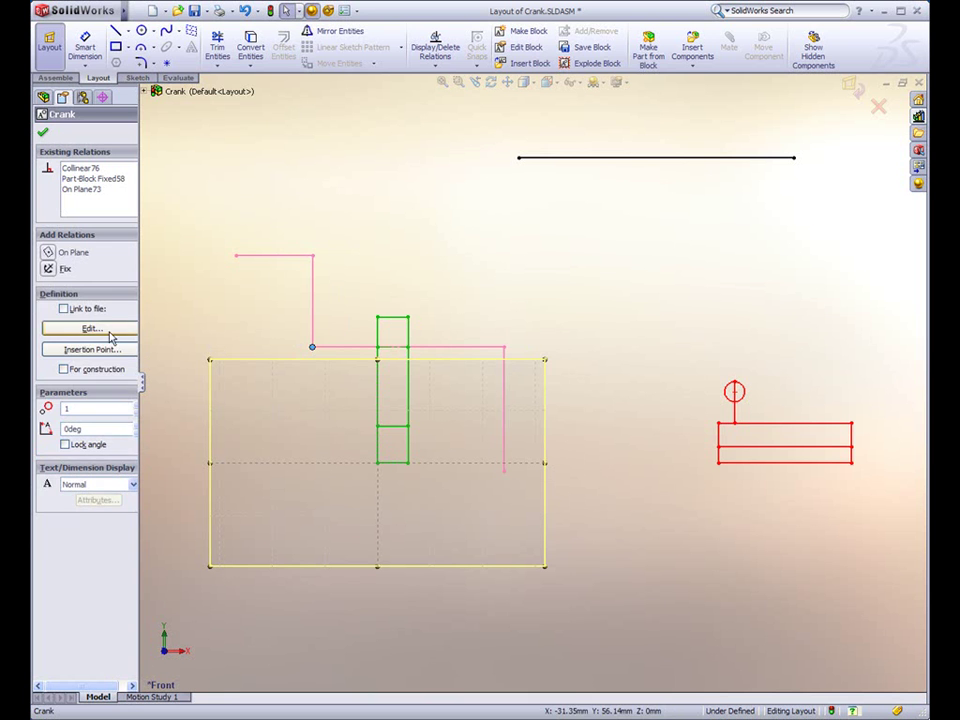
click(379, 296)
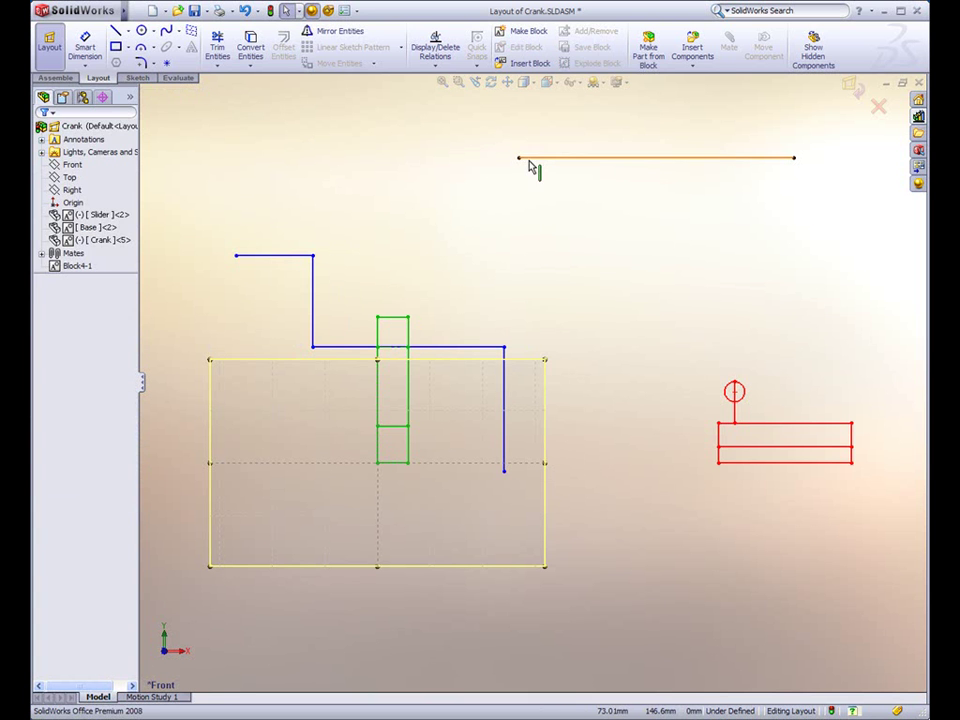
drag(534, 160, 551, 322)
mouse_move(730, 405)
mouse_down()
mouse_move(698, 407)
mouse_move(750, 391)
mouse_up()
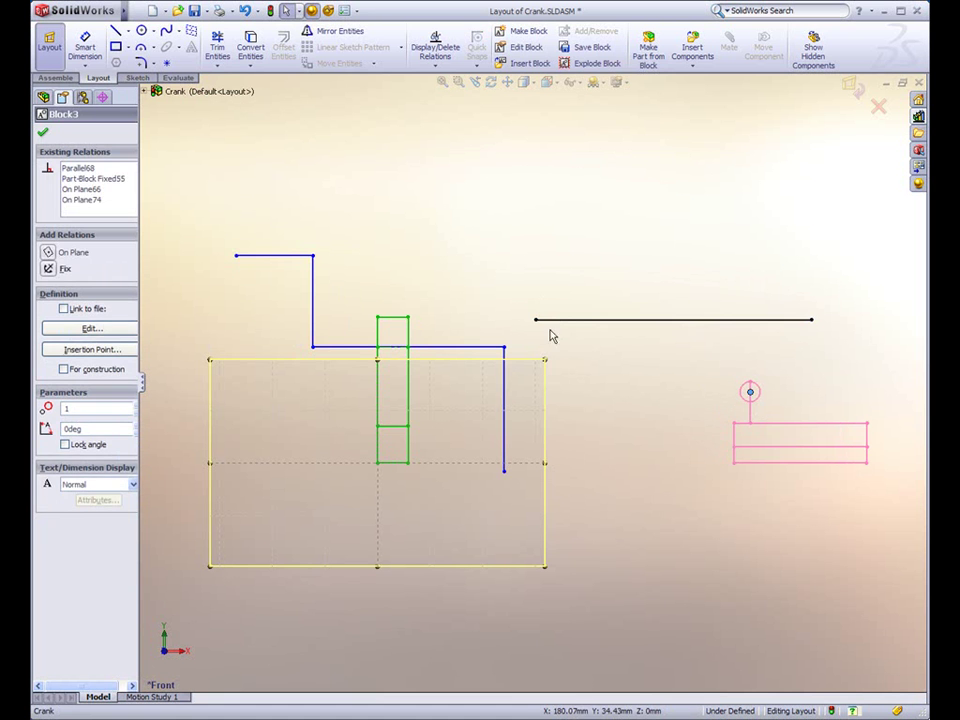
- Make the link's ends coincident with the crank end point and the slider pin
click(535, 320)
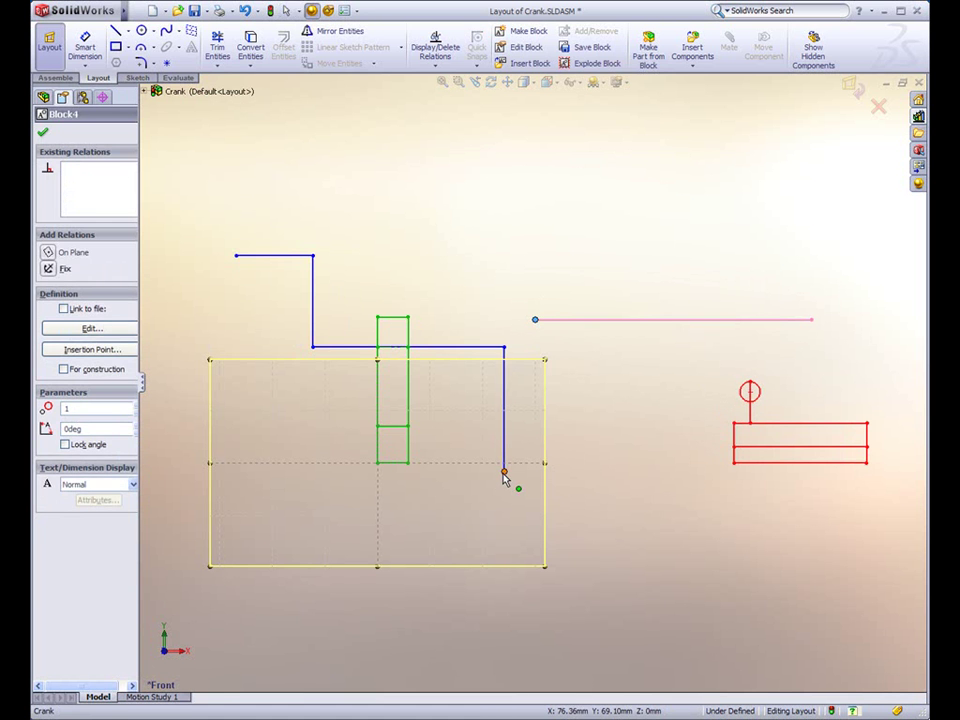
ctrl+click(505, 470)
click(72, 402)
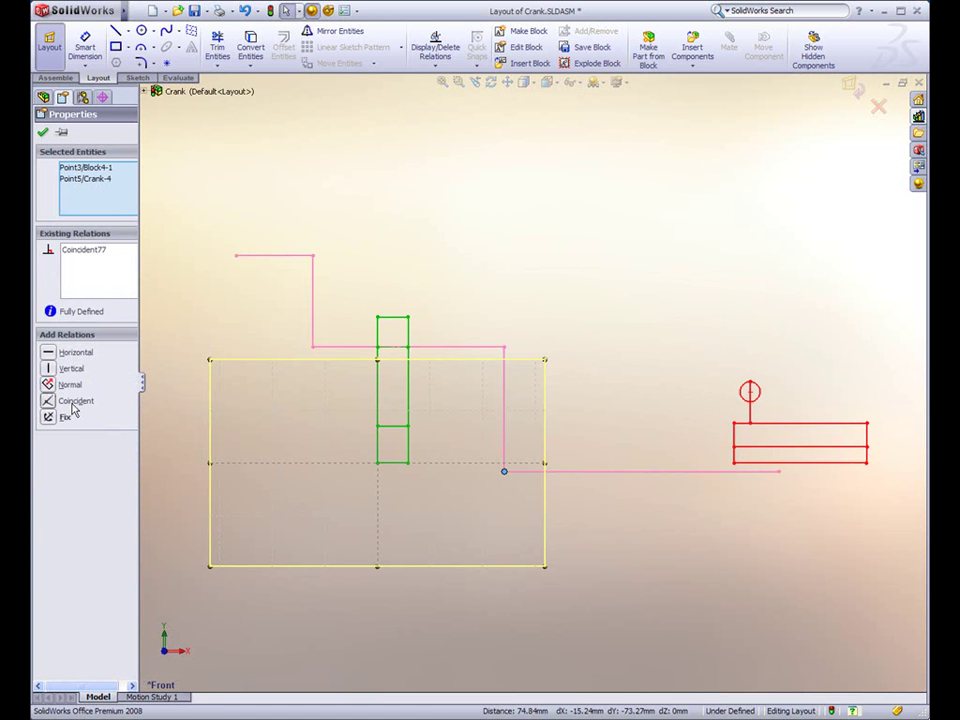
click(752, 396)
ctrl+click(780, 473)
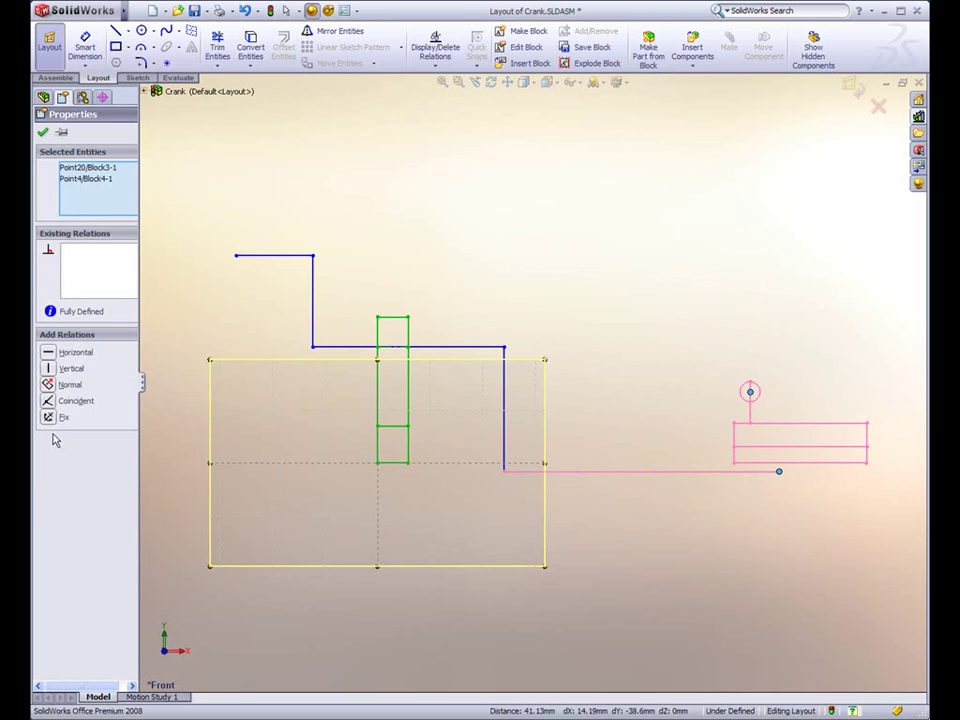
click(48, 401)
click(568, 311)
scroll(604, 321, up, 1)
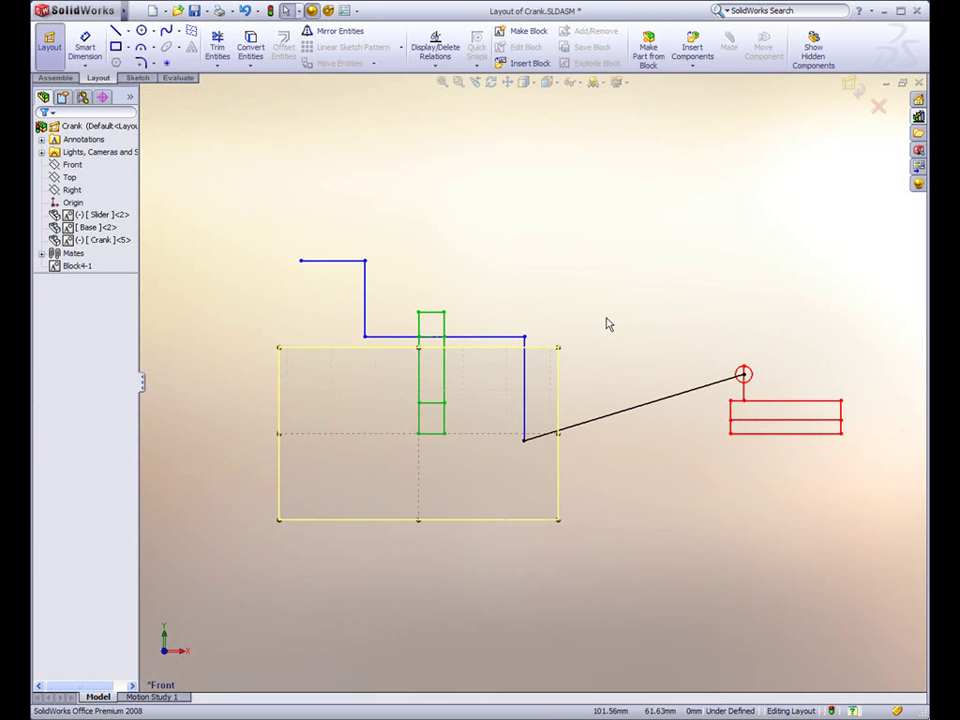
- Orbit the sketch and delete the crank block's On Plane73 relation
click(745, 396)
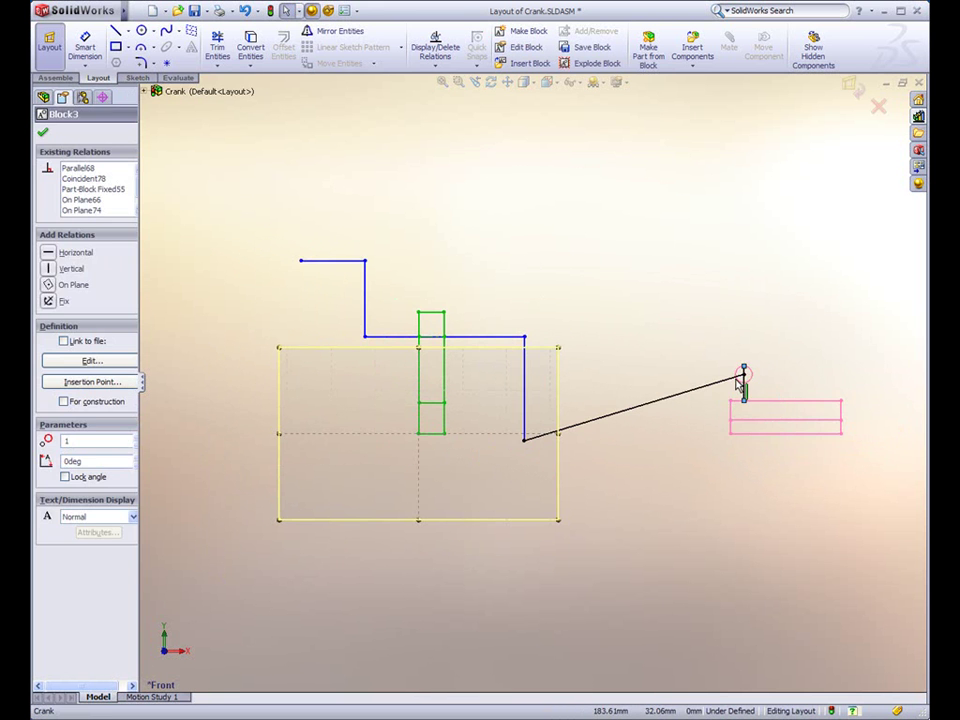
click(653, 336)
mouse_move(653, 336)
middle_down()
mouse_move(611, 342)
mouse_move(598, 373)
mouse_move(580, 370)
middle_up()
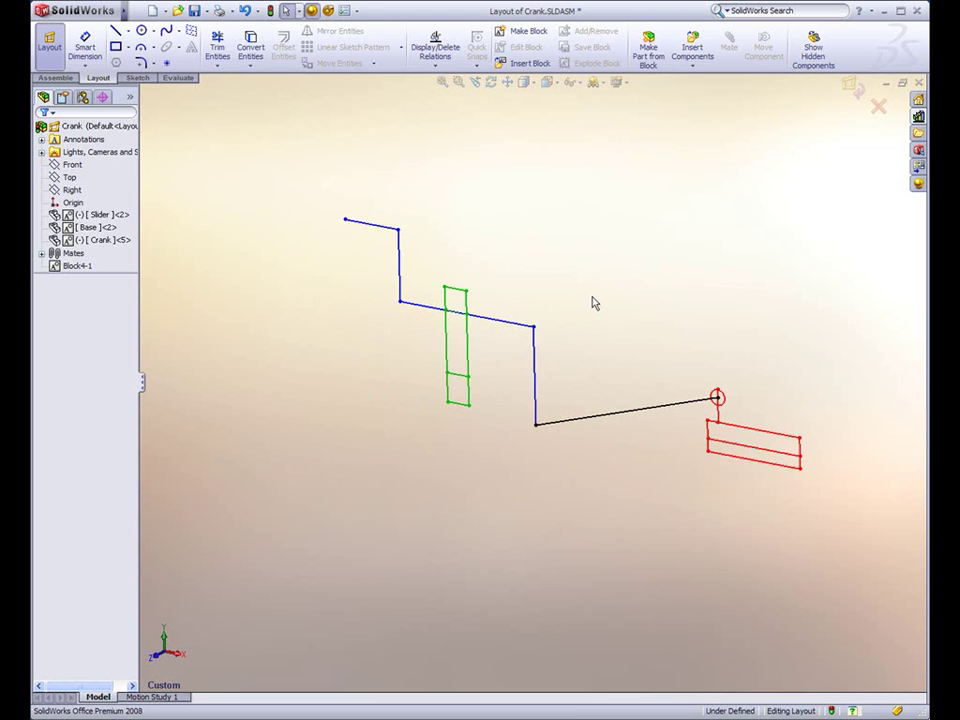
ctrl+middle_drag(601, 337, 548, 335)
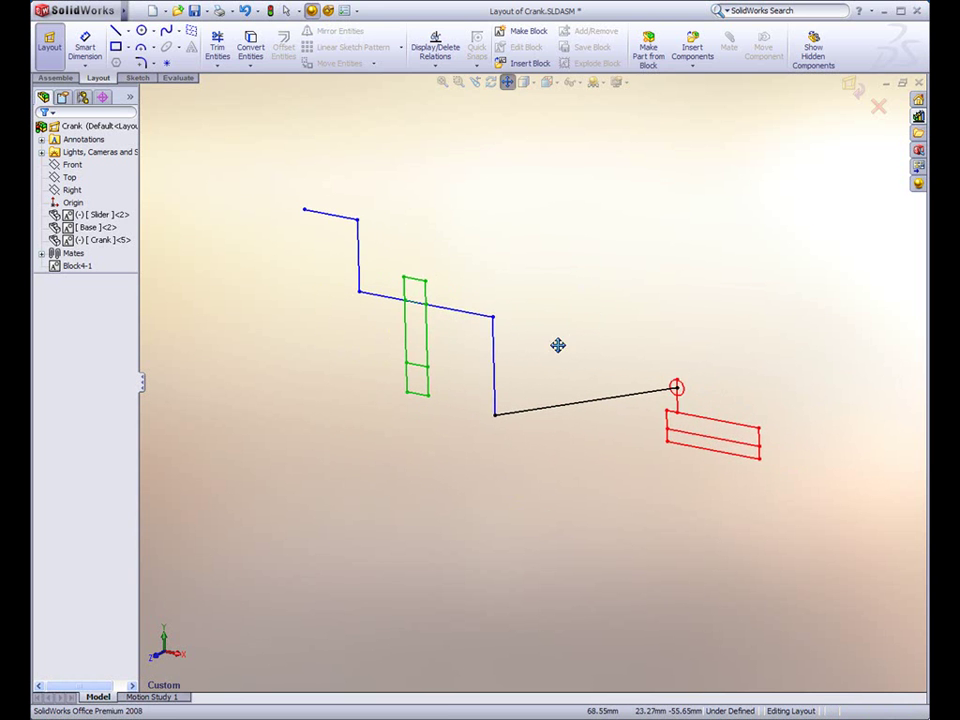
click(357, 280)
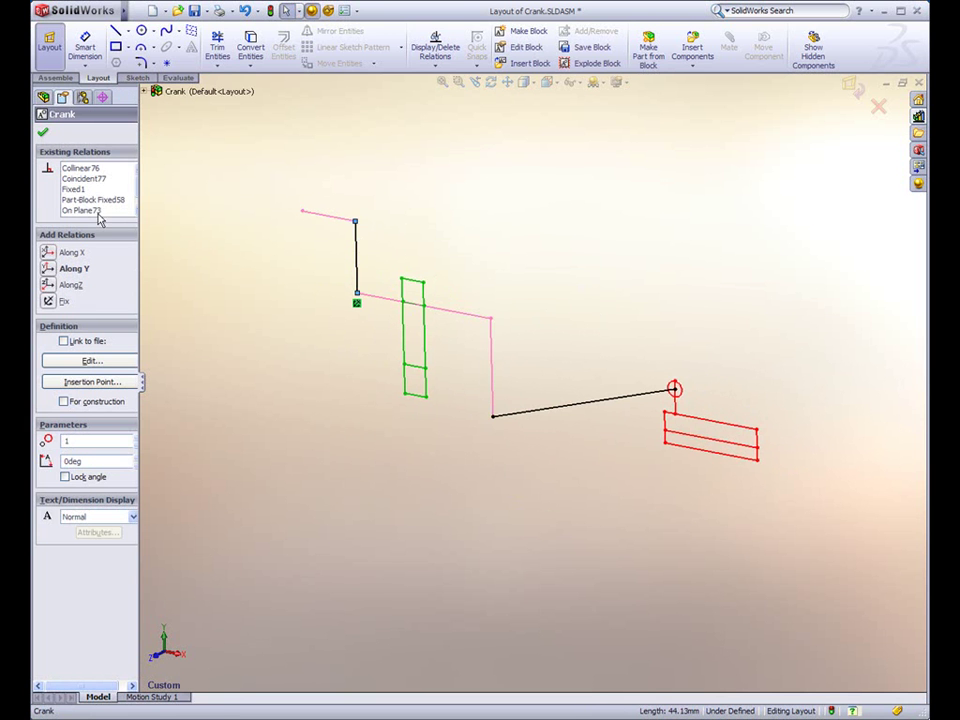
click(97, 211)
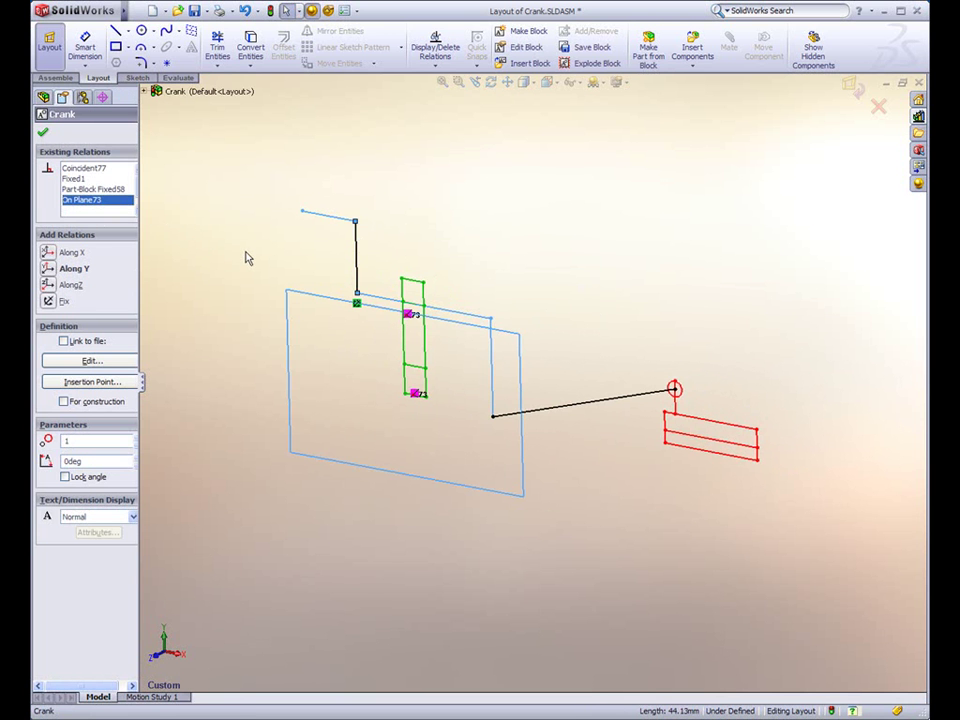
key(Delete)
click(323, 268)
- Swing the crank block into a new 3D position
mouse_move(357, 244)
mouse_down()
mouse_move(432, 273)
mouse_move(372, 268)
mouse_move(411, 370)
mouse_move(482, 281)
mouse_move(332, 302)
mouse_move(350, 363)
mouse_up()
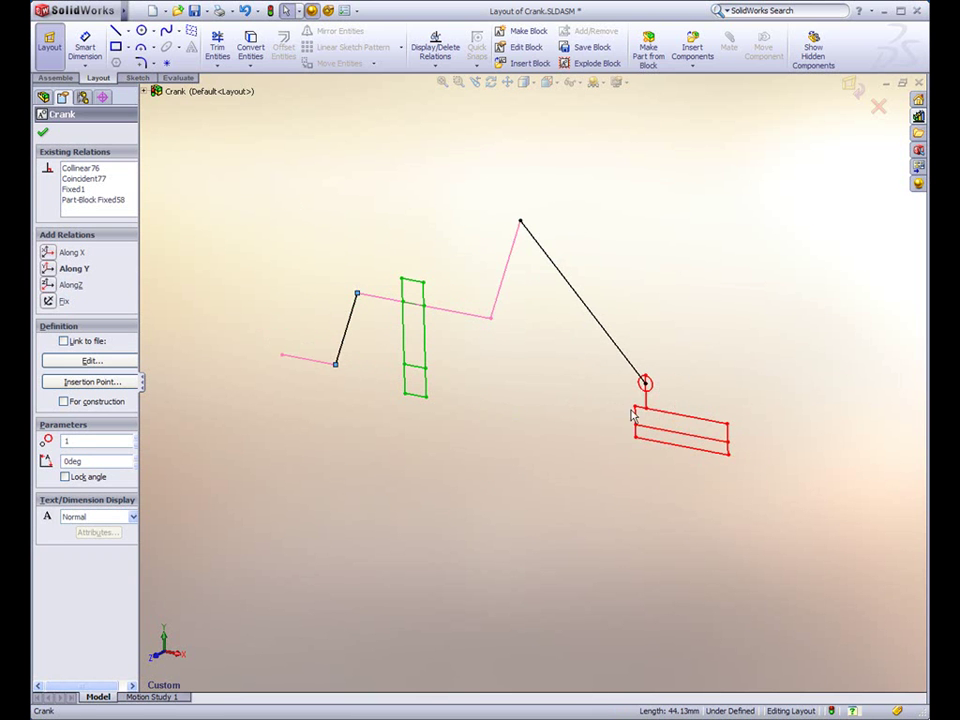
click(321, 262)
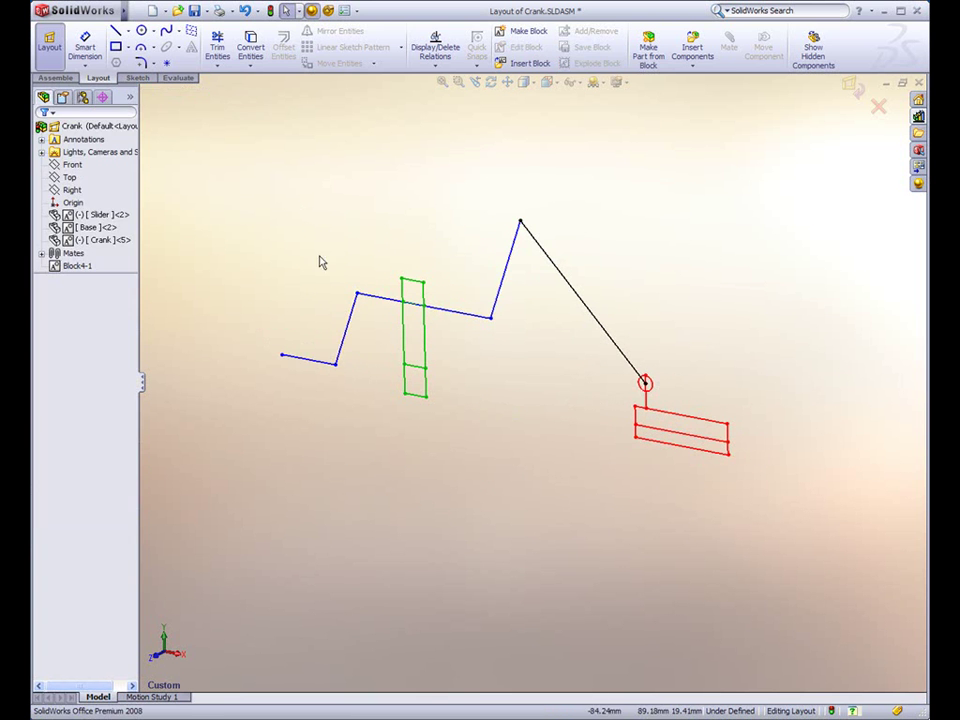
ctrl+click(95, 227)
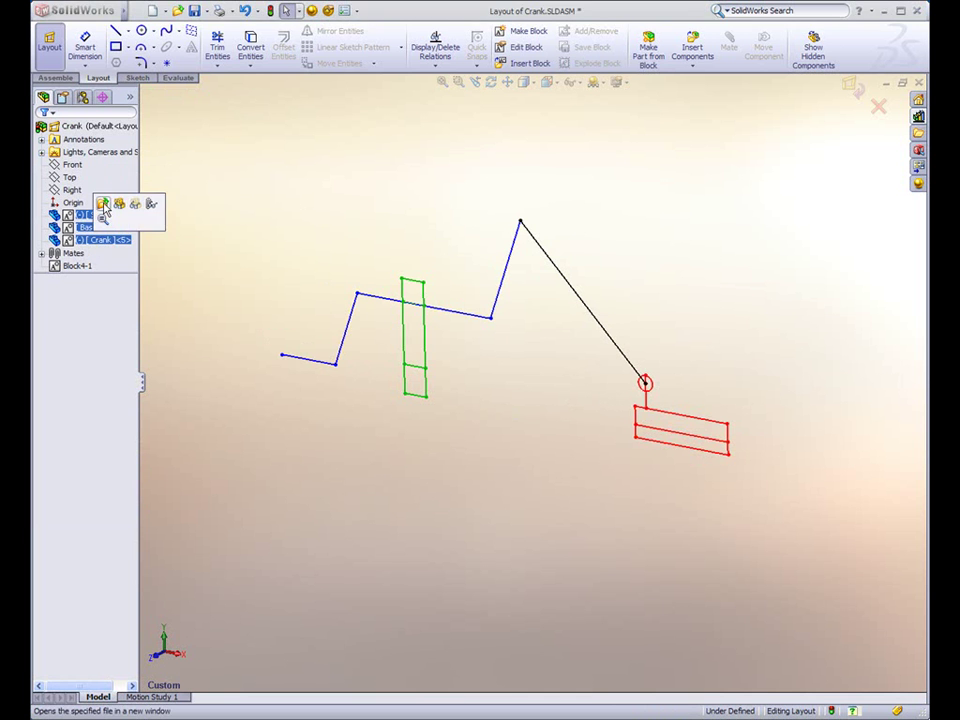
- Show the solid models of the Slider, Base and Crank parts
click(105, 204)
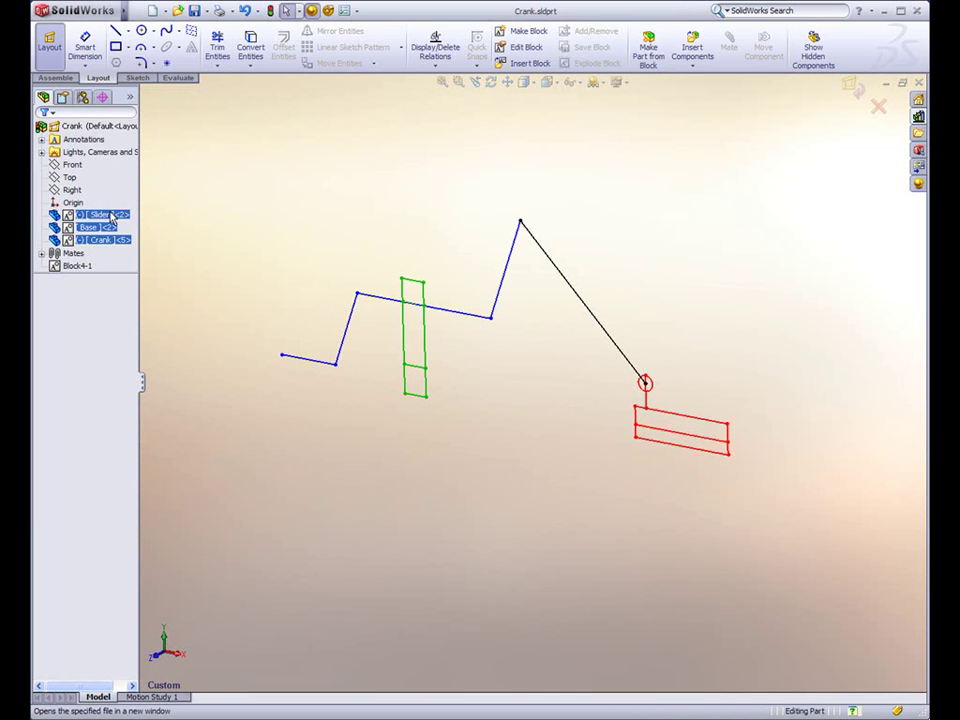
click(120, 200)
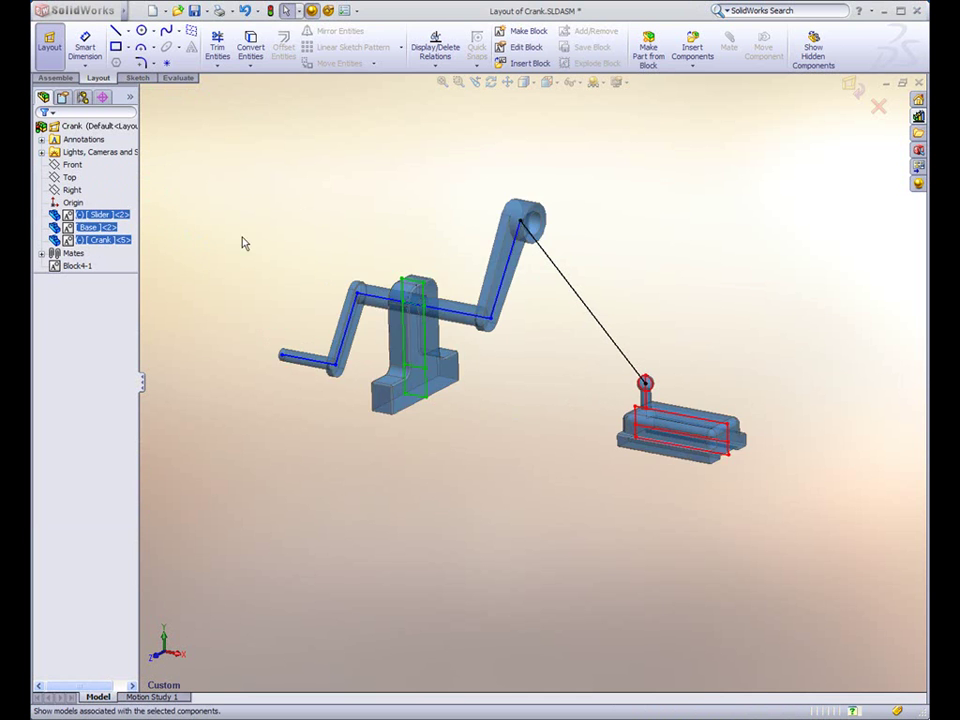
click(269, 242)
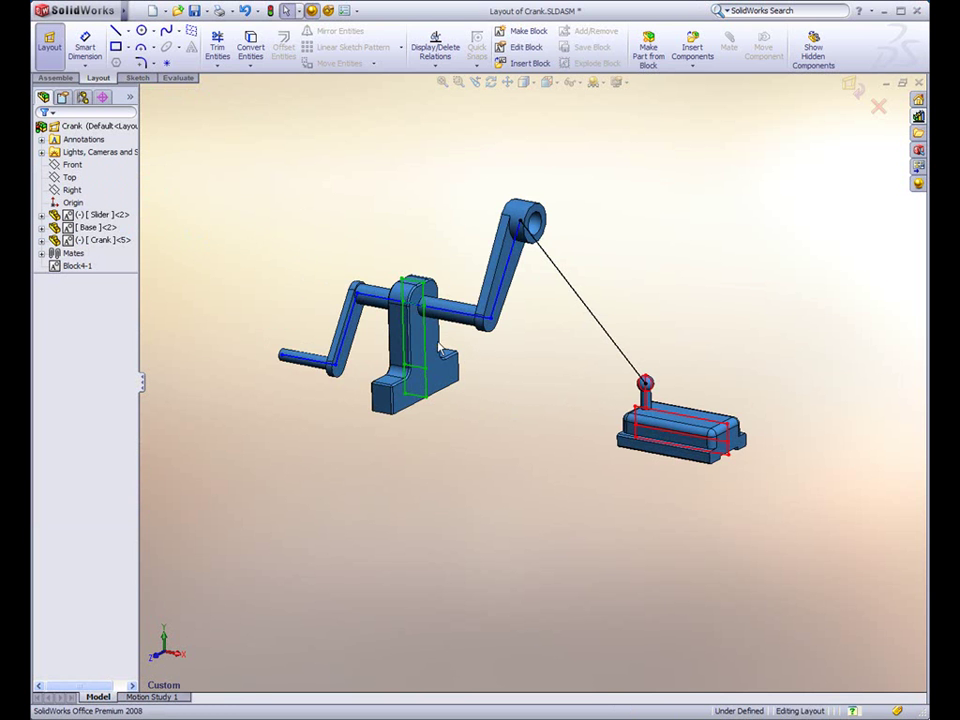
- Sweep the crank through a turn so the slider slides along
drag(440, 345, 435, 343)
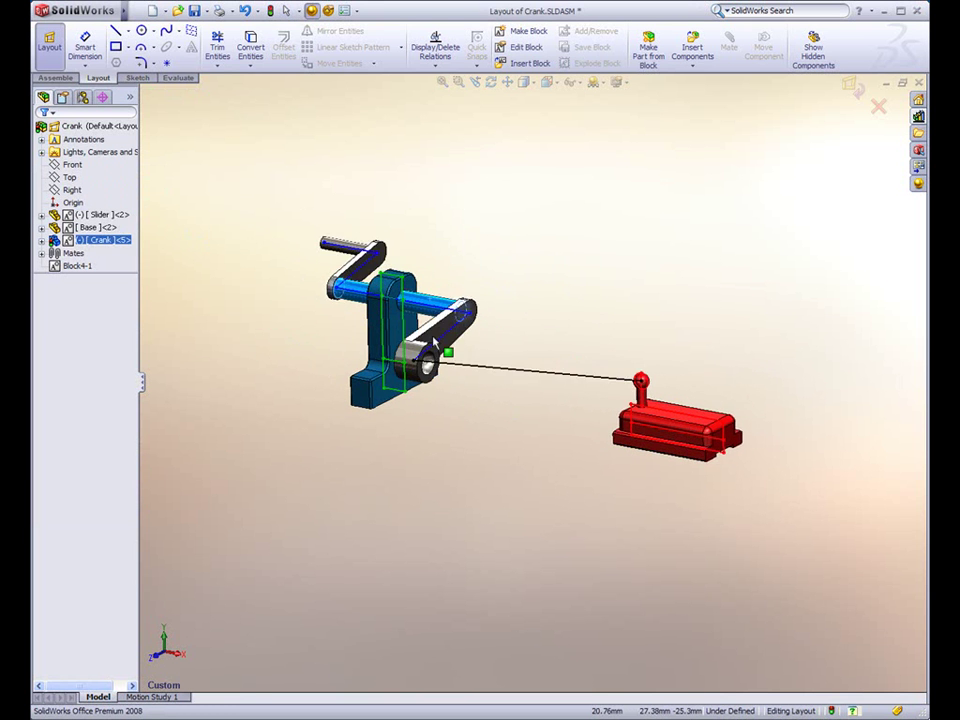
mouse_move(435, 343)
mouse_down()
mouse_move(384, 298)
mouse_move(456, 272)
mouse_move(428, 338)
mouse_move(489, 344)
mouse_move(420, 341)
mouse_move(439, 285)
mouse_move(493, 390)
mouse_up()
click(519, 336)
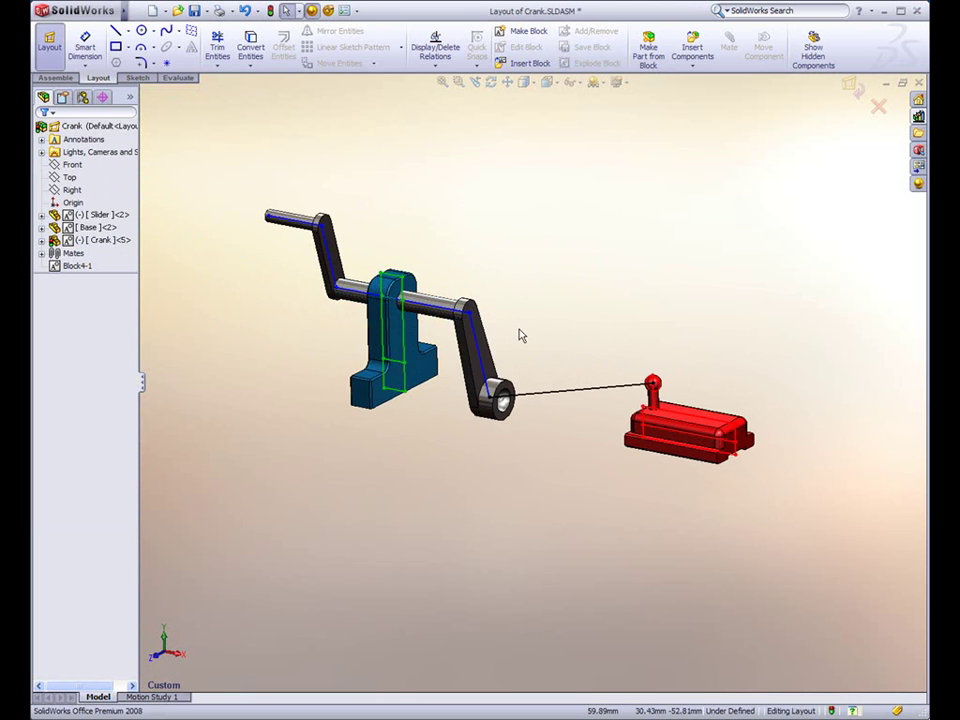
ctrl+middle_drag(519, 336, 501, 326)
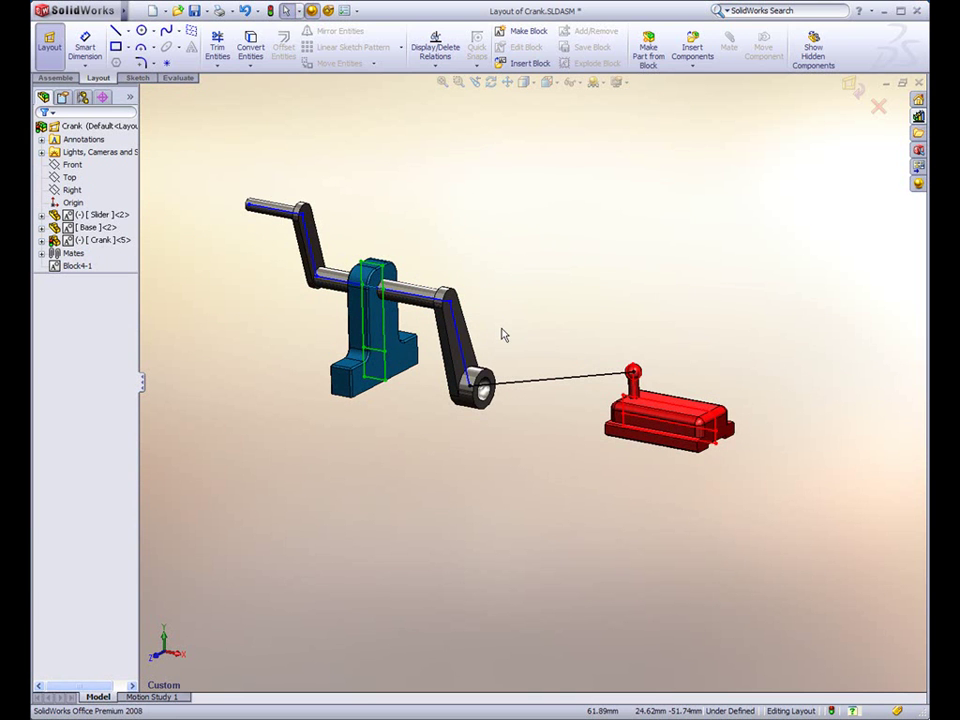
- Remove the slider's On Plane74 relation and drag the slider up-left
click(718, 430)
click(92, 211)
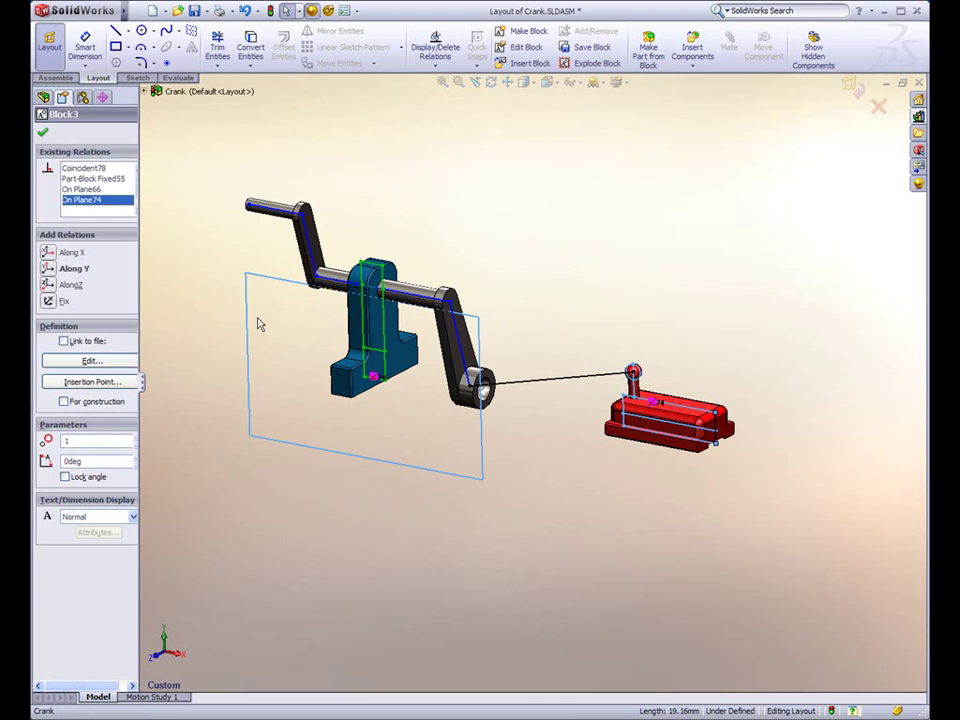
key(Escape)
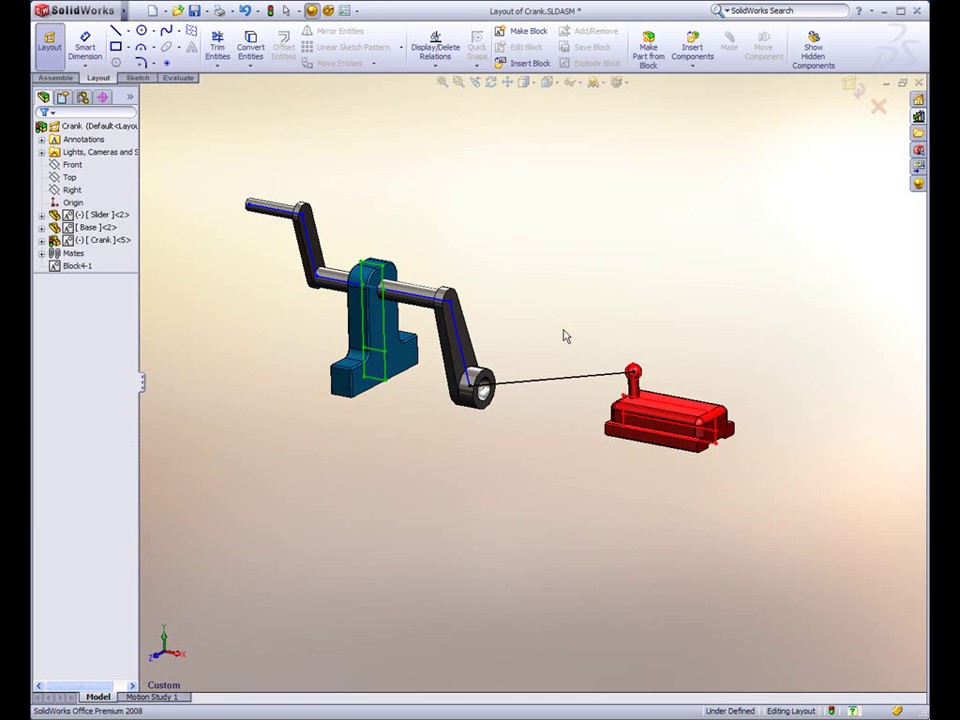
mouse_move(728, 436)
mouse_down()
mouse_move(686, 312)
mouse_move(589, 345)
mouse_up()
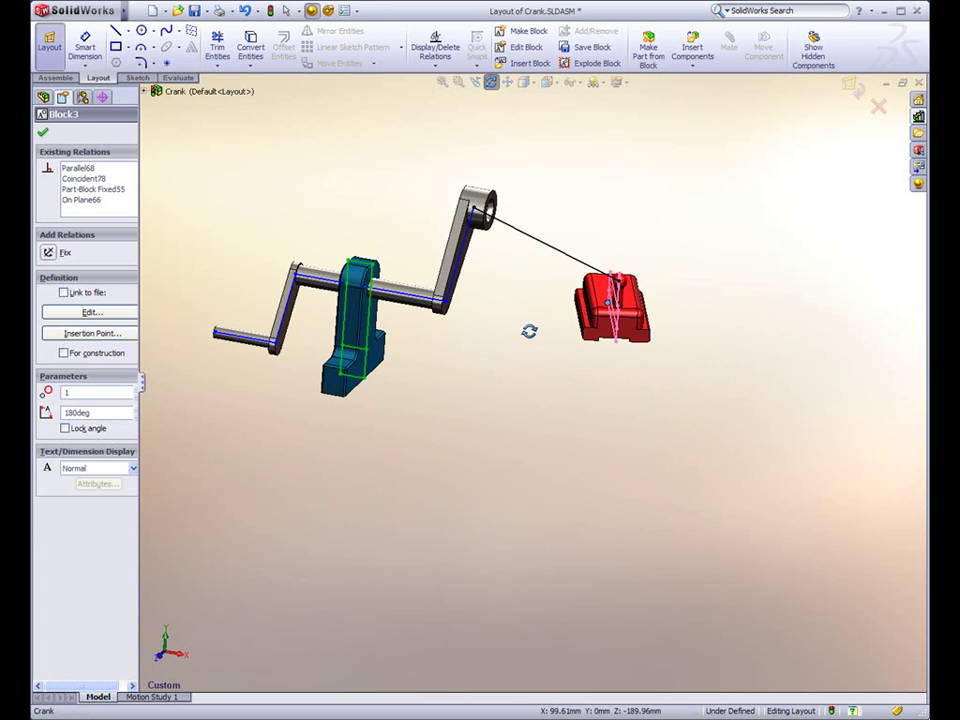
- Add an On Plane relation keeping the slider line on the crank arm face
scroll(660, 305, down, 3)
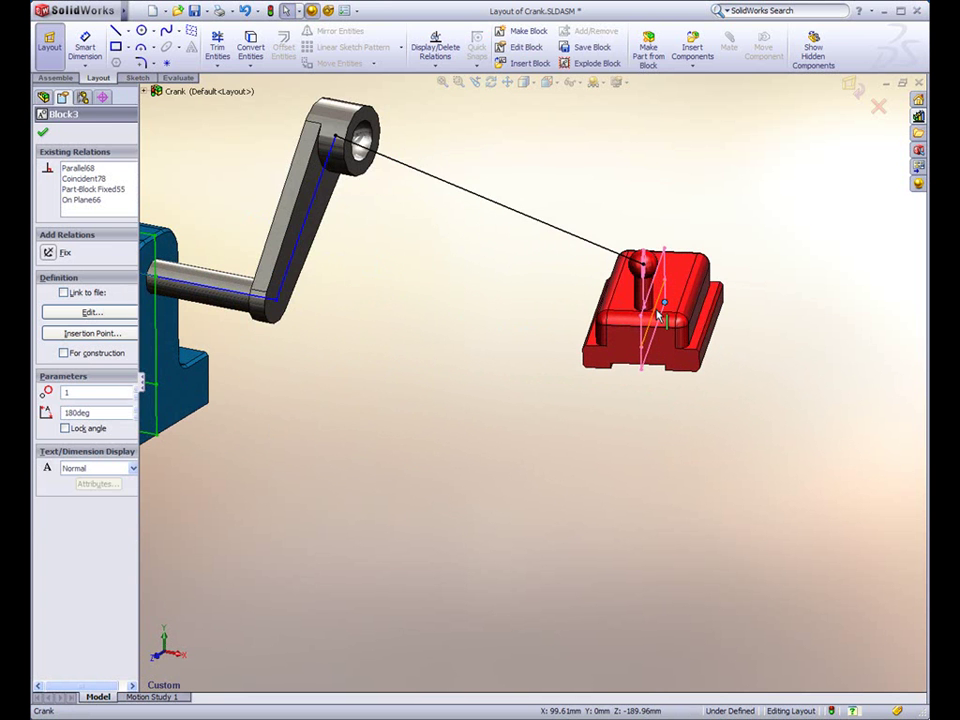
ctrl+click(326, 222)
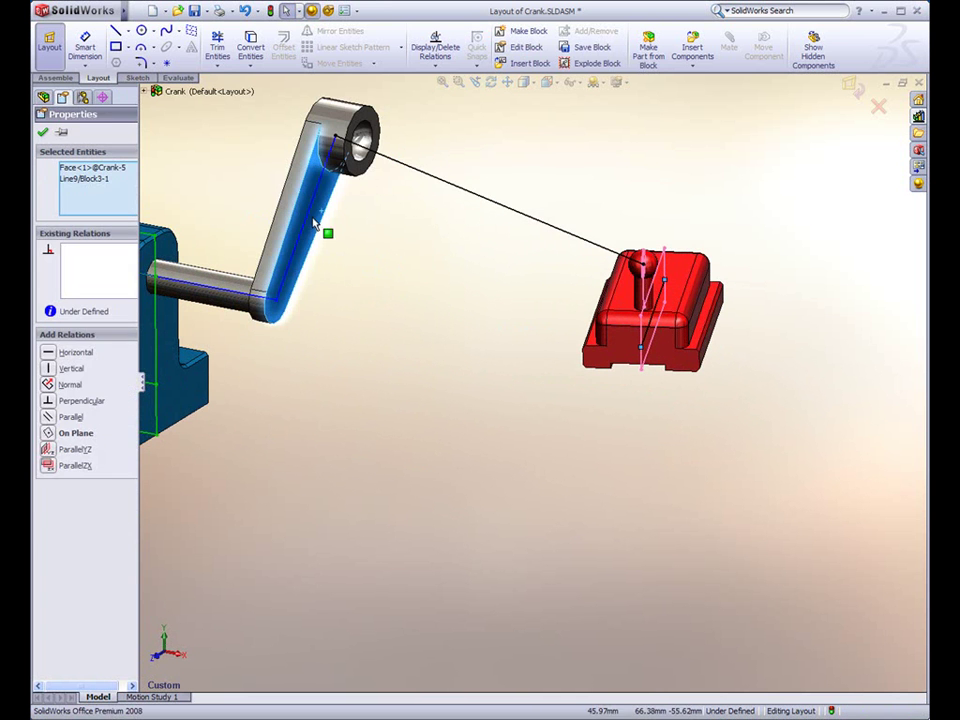
click(72, 436)
click(403, 431)
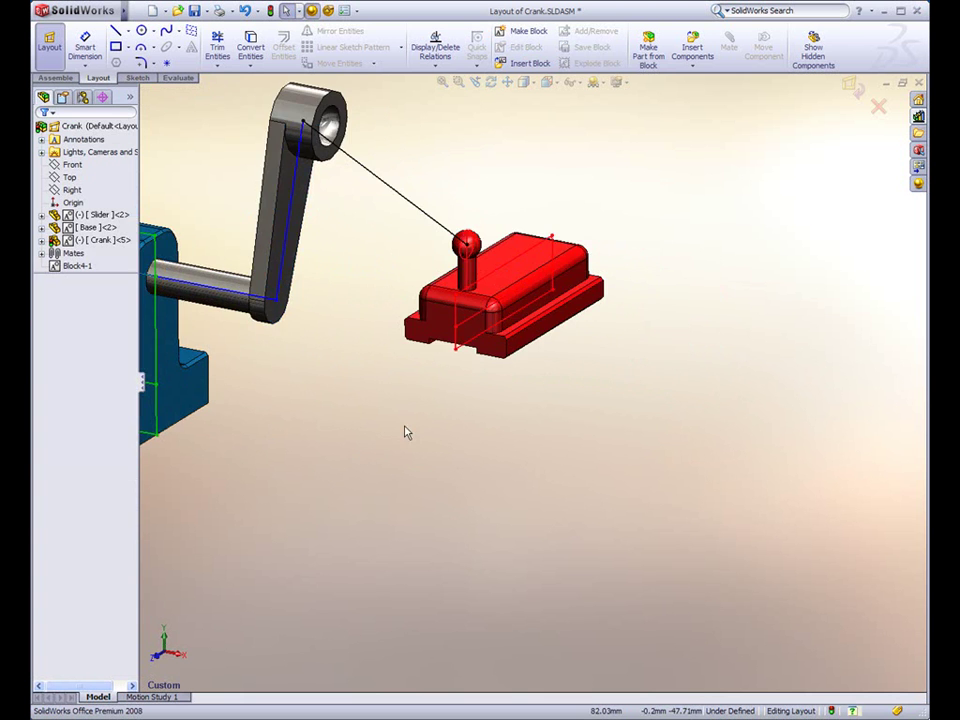
- Rotate the crank to a nearly flat position, pushing the slider further out
scroll(404, 430, up, 3)
ctrl+middle_drag(407, 429, 465, 446)
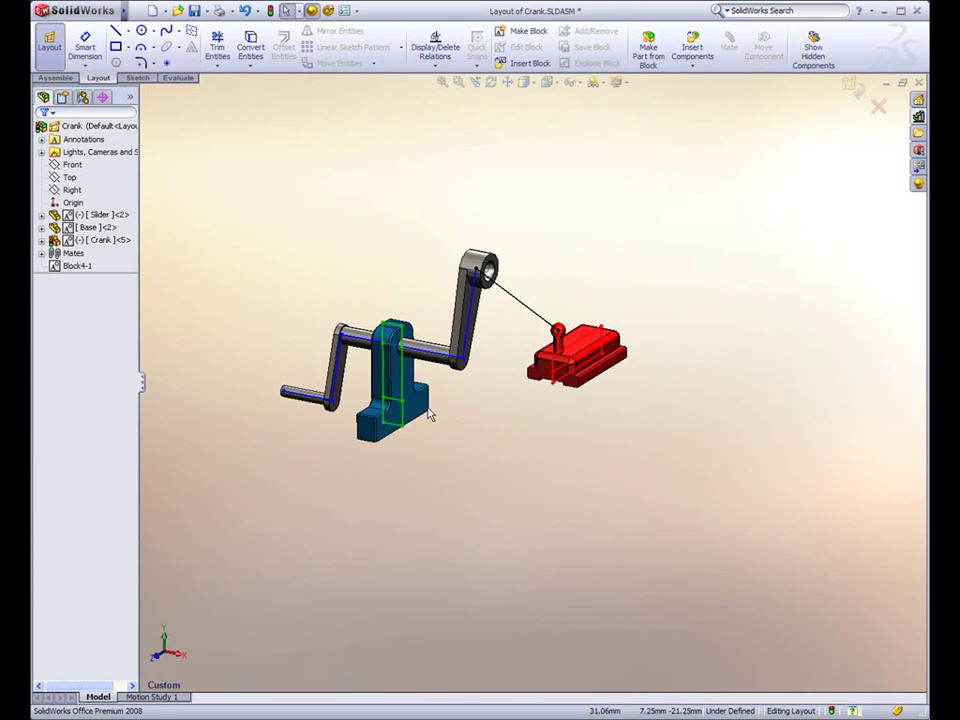
scroll(440, 400, down, 2)
scroll(485, 390, down, 2)
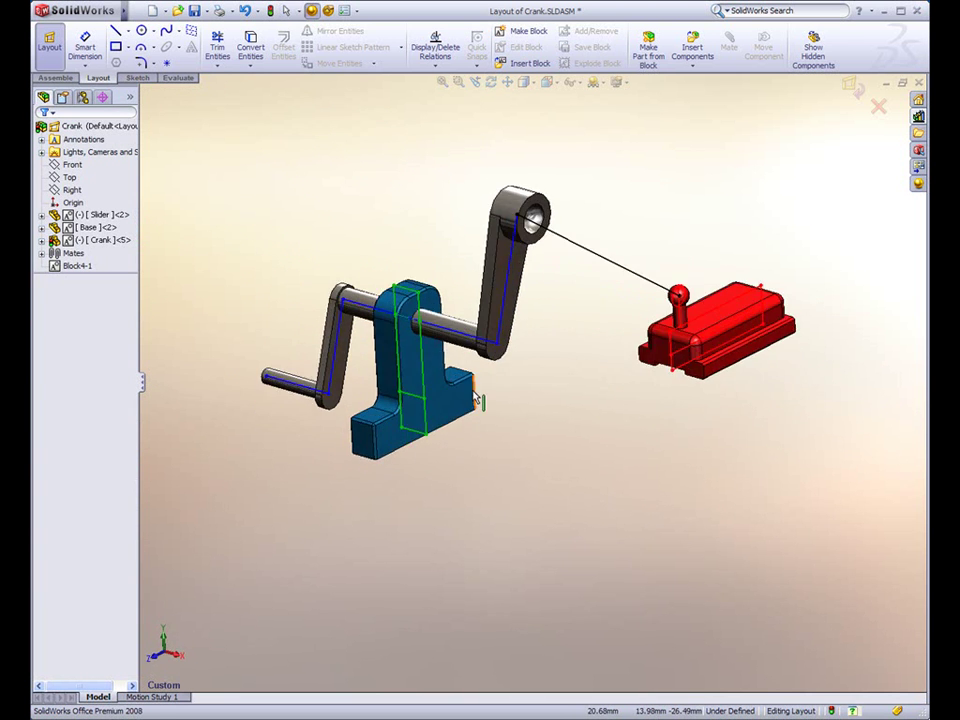
drag(476, 398, 510, 308)
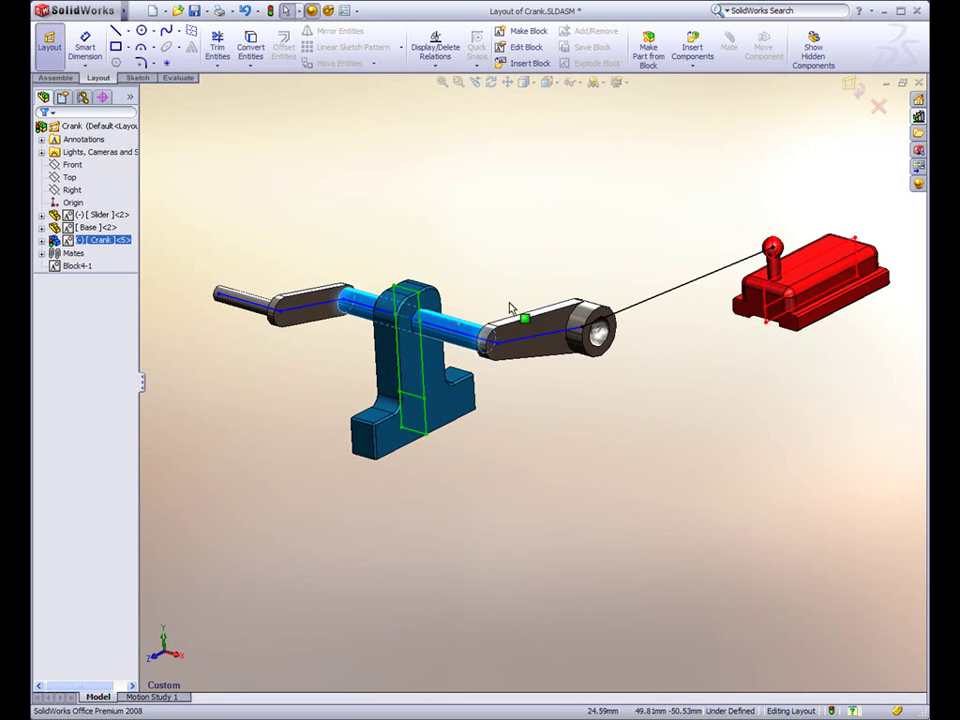
click(510, 243)
- Switch to Four View (Top, Trimetric, Front, Right) and turn the crank
click(548, 80)
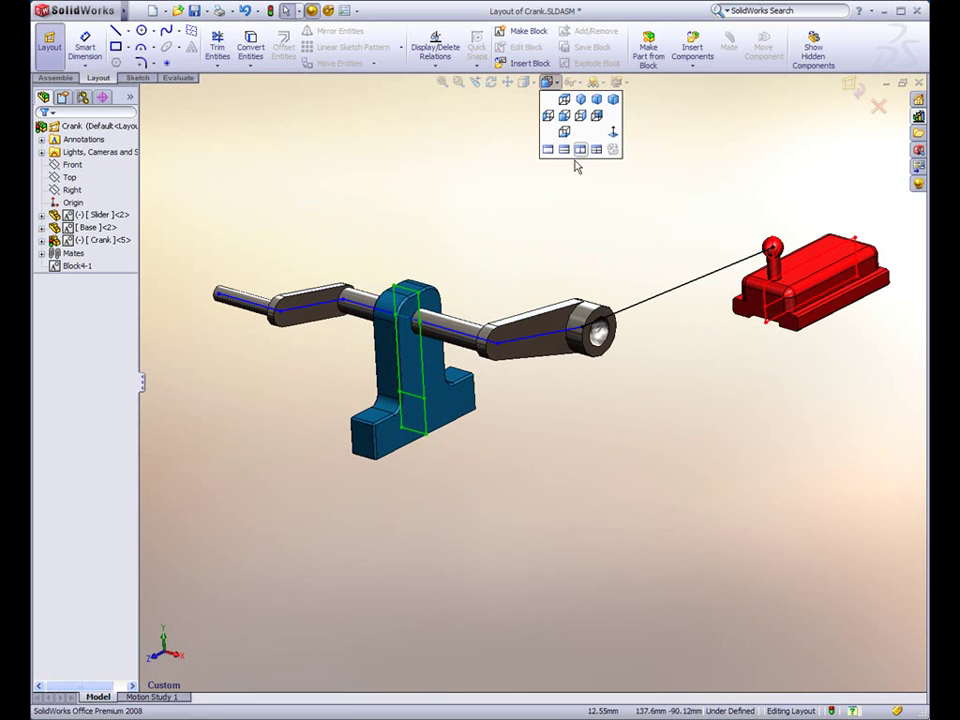
click(596, 149)
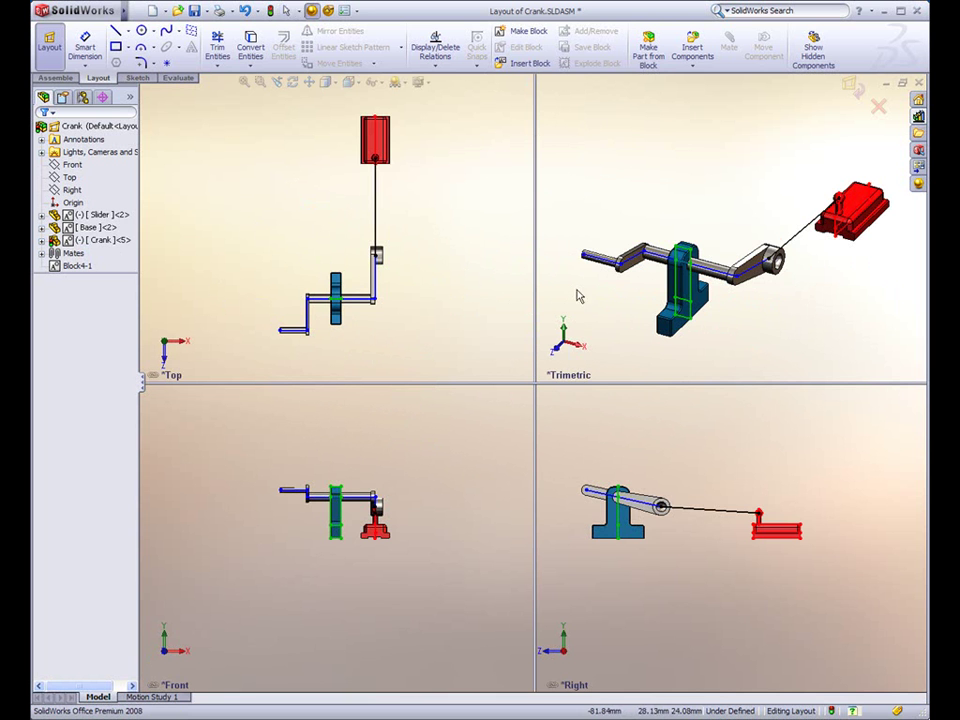
mouse_move(652, 510)
scroll(673, 450, down, 1)
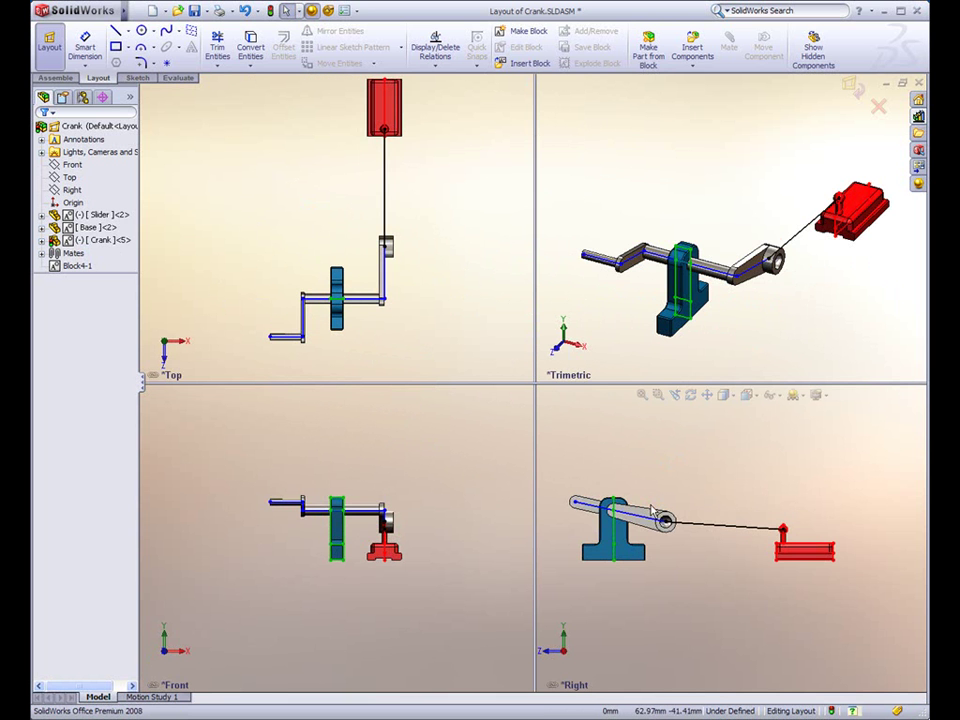
mouse_move(650, 517)
mouse_down()
mouse_move(660, 497)
mouse_move(574, 499)
mouse_move(596, 563)
mouse_move(675, 512)
mouse_move(606, 456)
mouse_move(617, 574)
mouse_move(690, 557)
mouse_move(617, 456)
mouse_move(565, 494)
mouse_move(652, 560)
mouse_move(674, 500)
mouse_move(556, 477)
mouse_move(571, 558)
mouse_move(667, 504)
mouse_move(667, 528)
mouse_move(583, 487)
mouse_move(606, 450)
mouse_move(628, 476)
mouse_up()
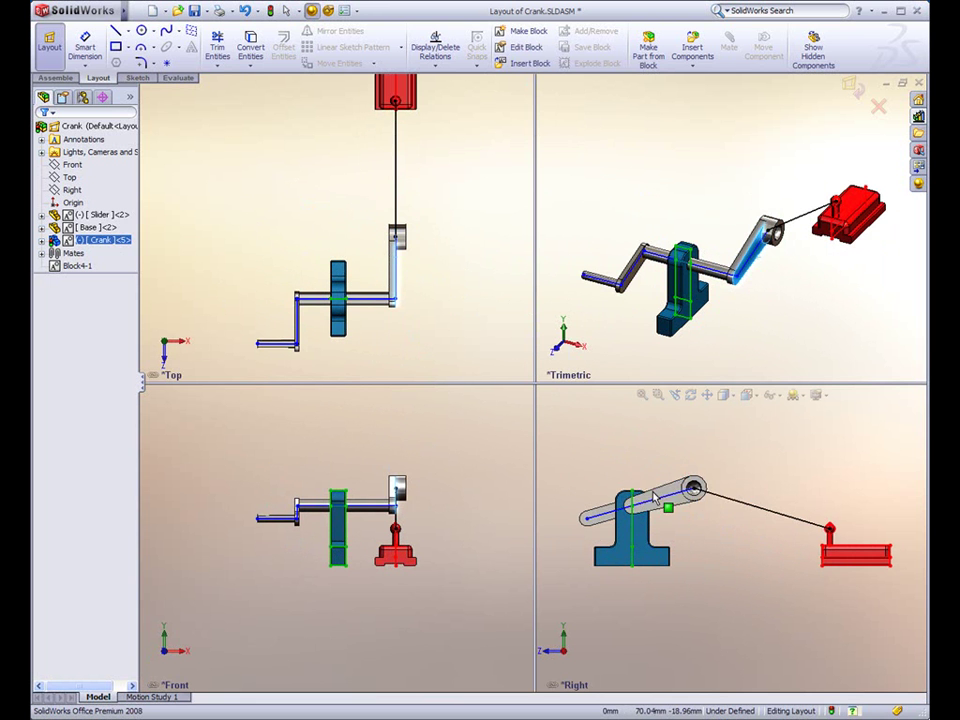